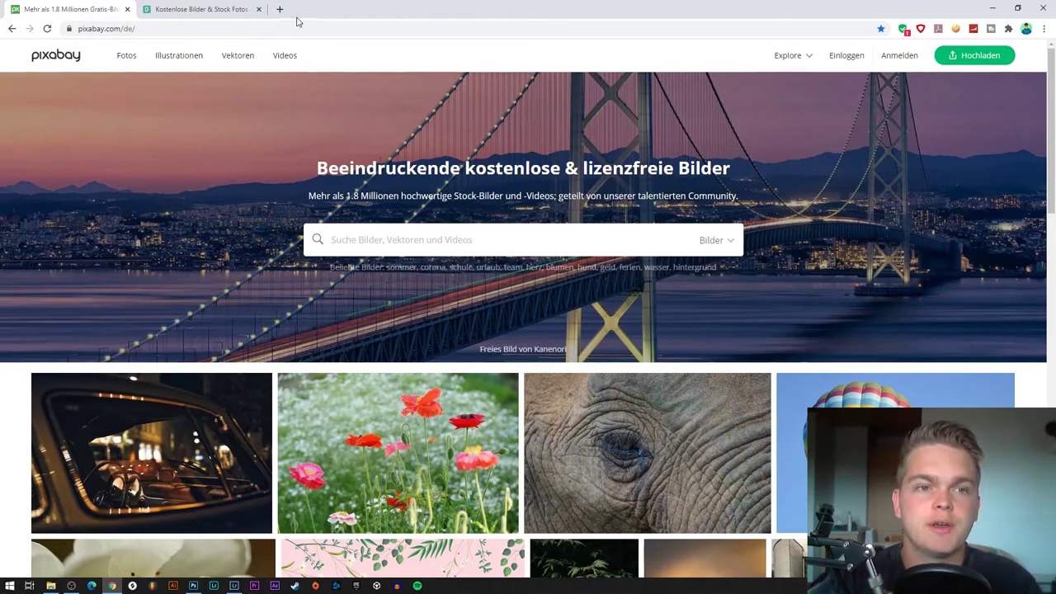
Look over the free stock photos on Pexels and return to the Pixabay start page
click(221, 10)
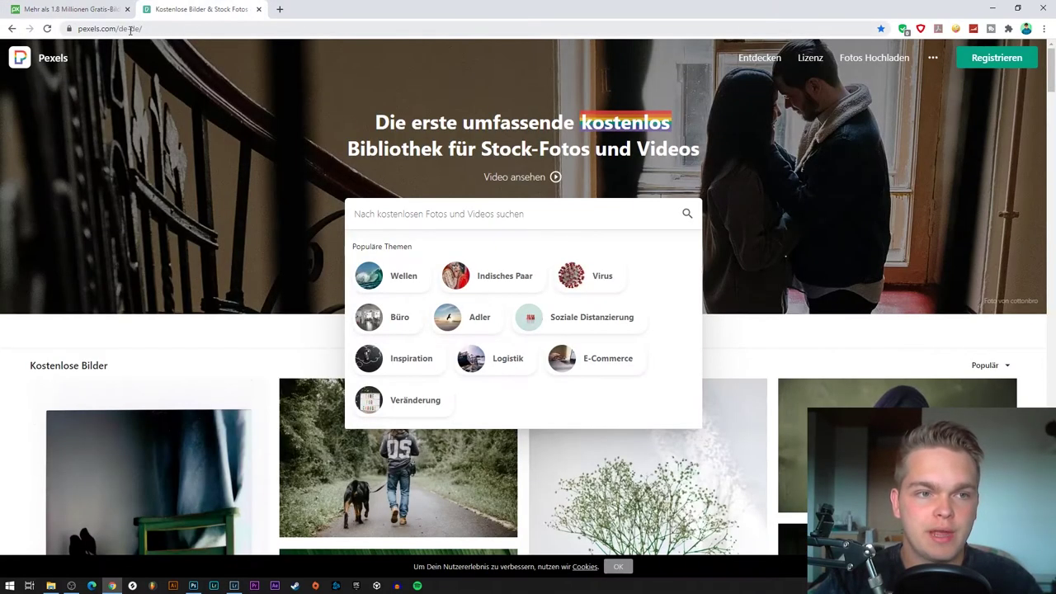
scroll(167, 207, down, 4)
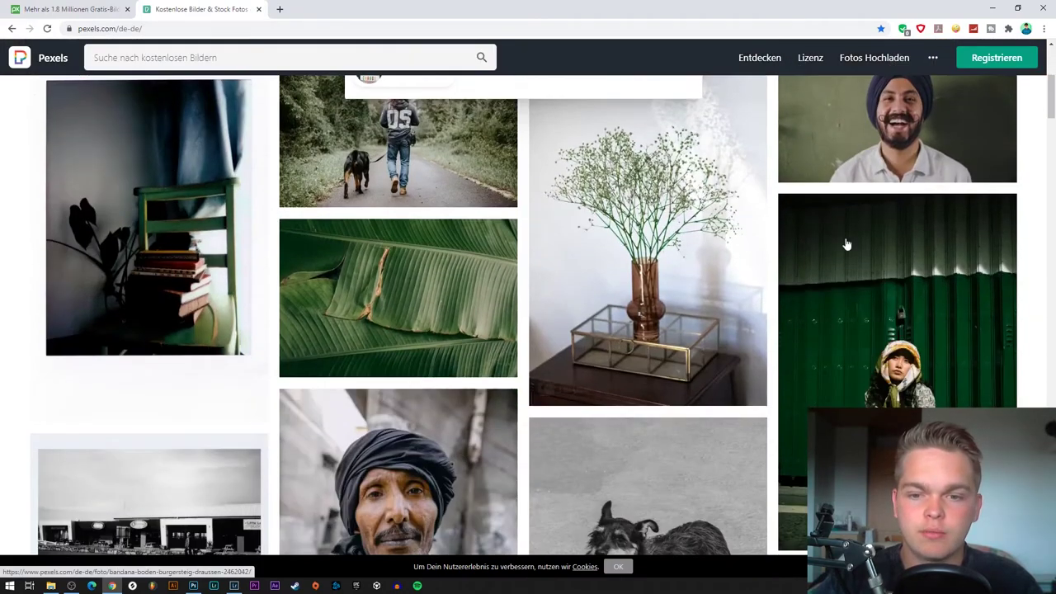
scroll(569, 217, down, 3)
scroll(368, 206, up, 7)
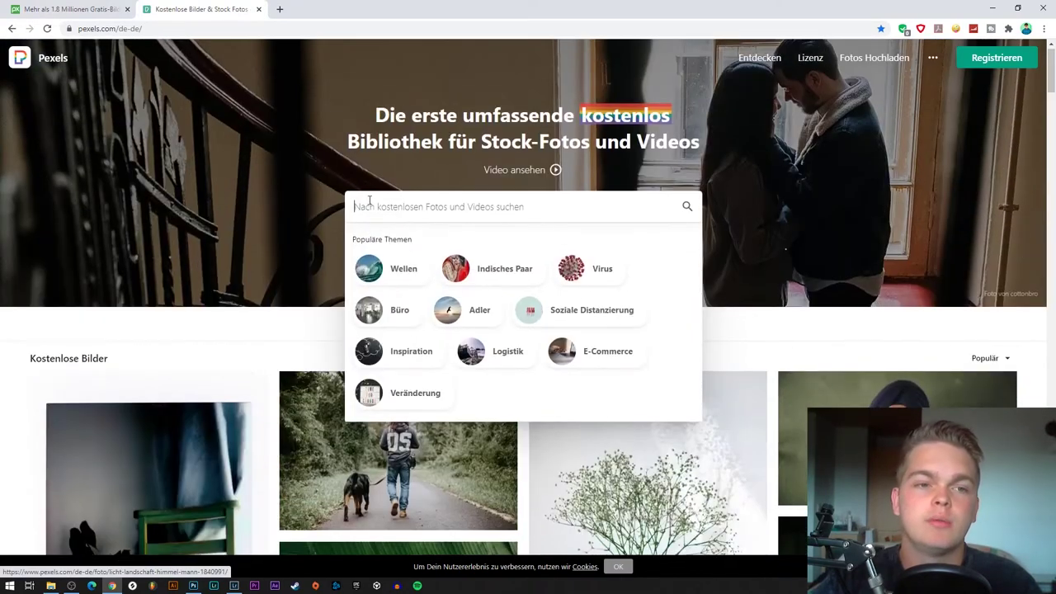
click(73, 9)
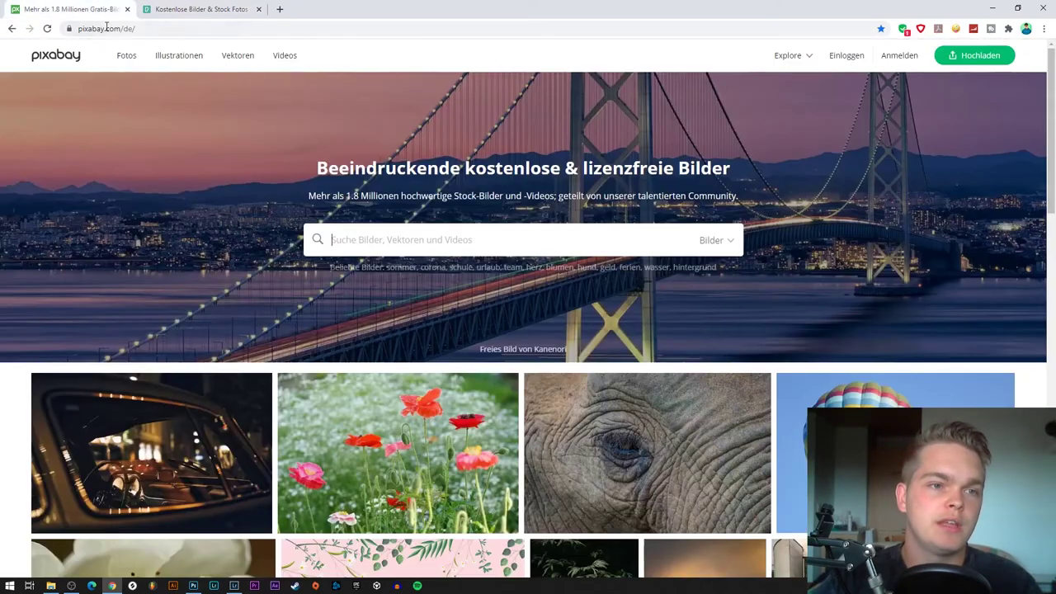
Open spotify.com in a new tab and view the cover artwork of the singles Alive in the Night and Wild Thoughts
click(280, 9)
text(spotify.com)
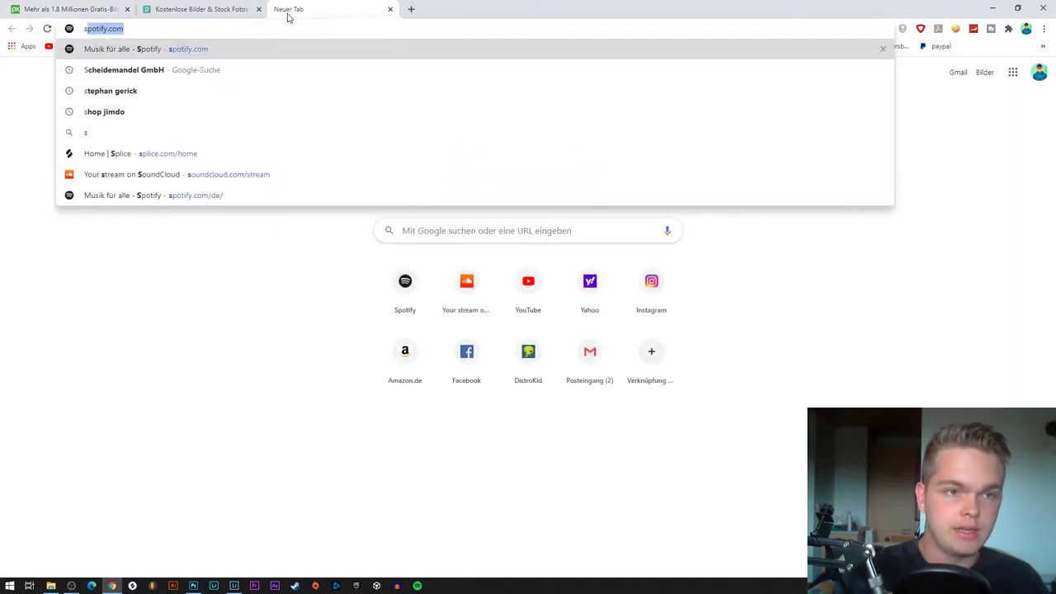
key(Return)
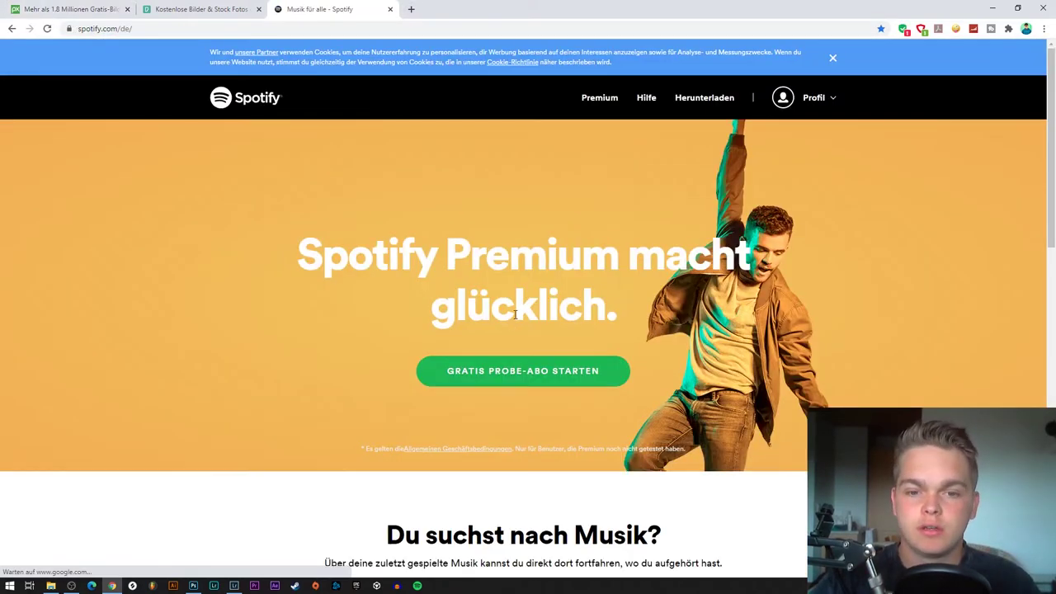
scroll(528, 384, down, 3)
click(525, 376)
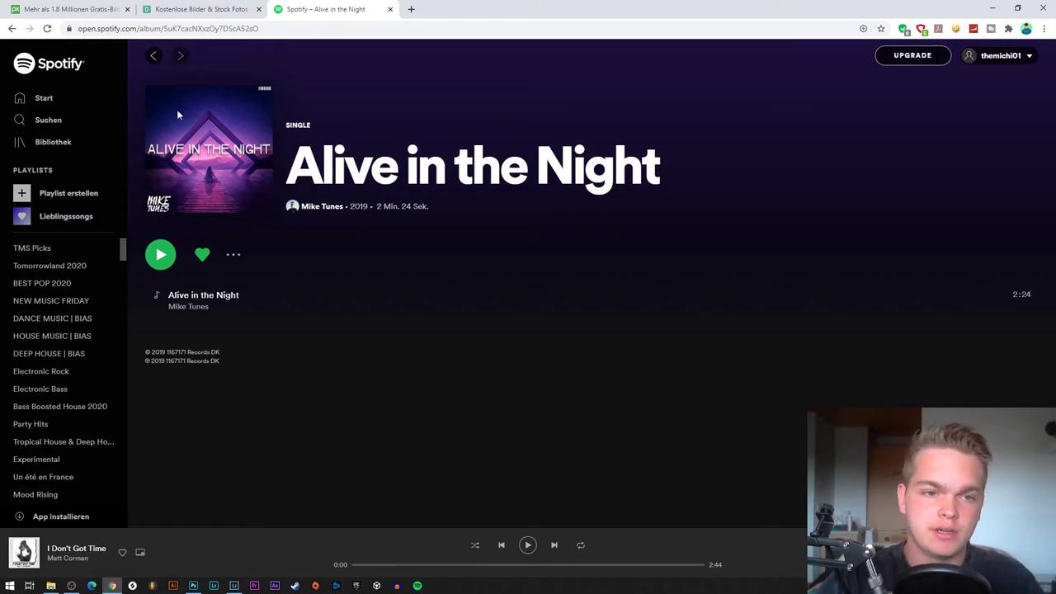
click(153, 56)
click(509, 214)
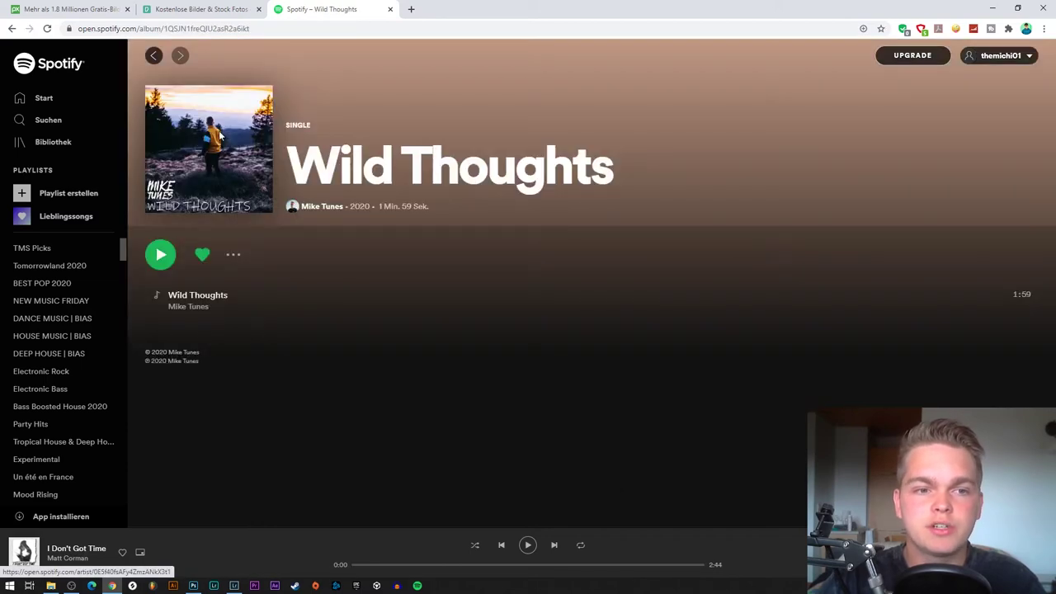
click(153, 55)
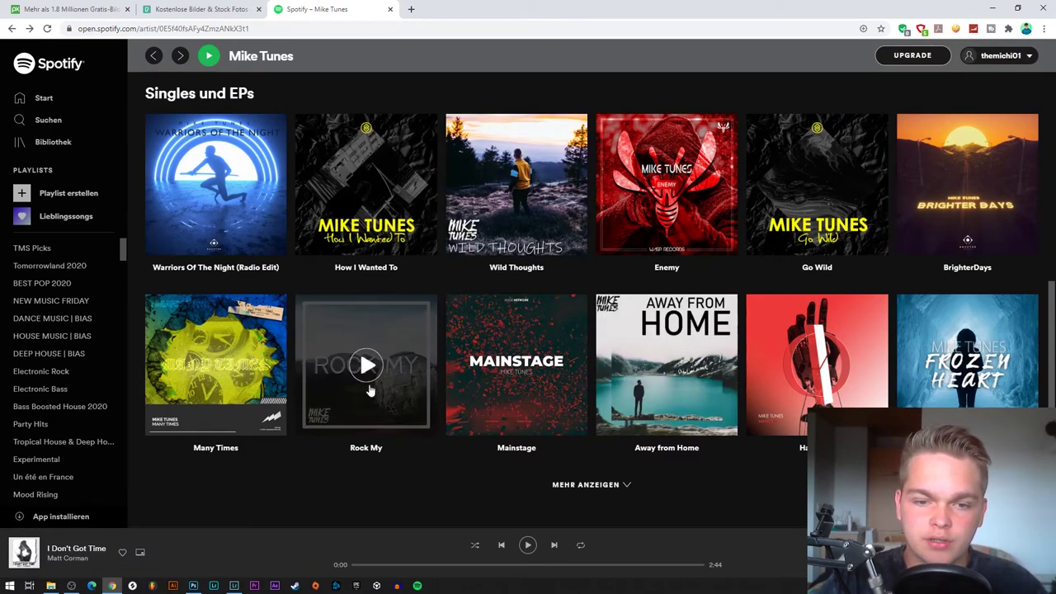
Browse the photos on the Pixabay start page and open the misty sunrise landscape with the heron
click(101, 5)
scroll(445, 322, down, 7)
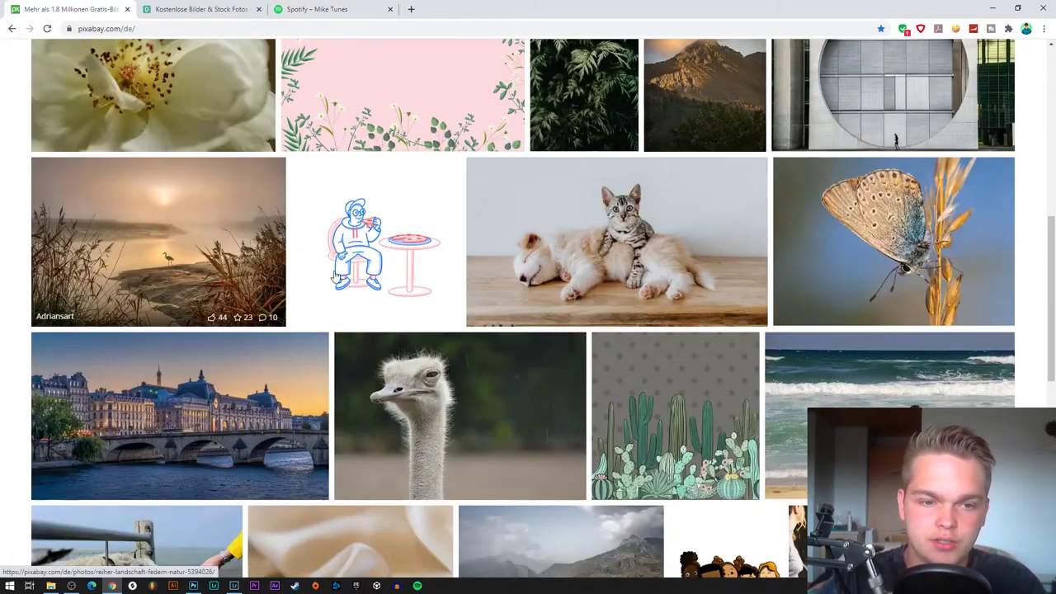
scroll(651, 278, down, 2)
scroll(283, 283, up, 1)
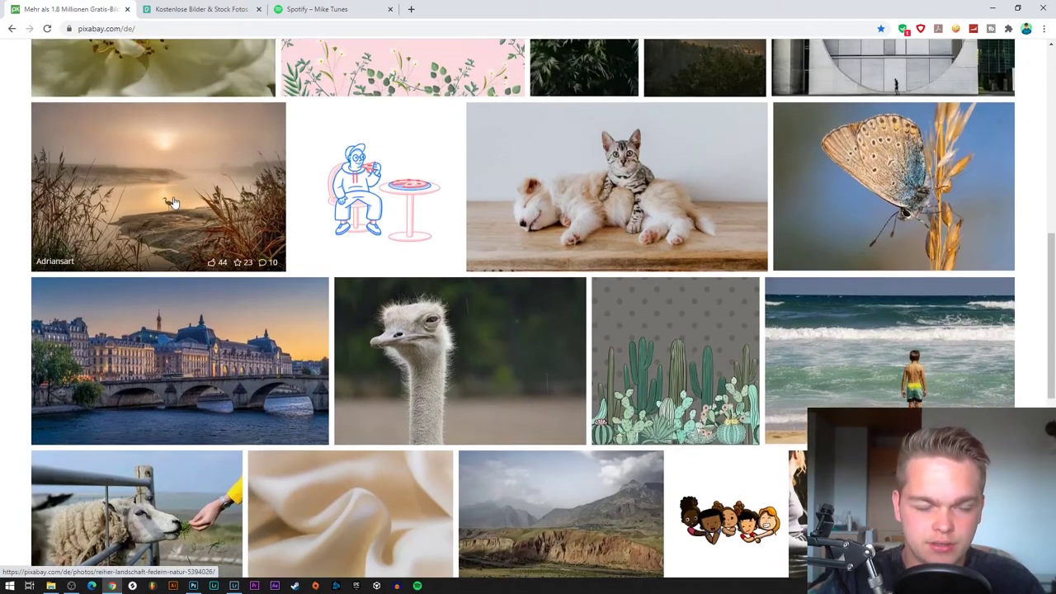
click(173, 202)
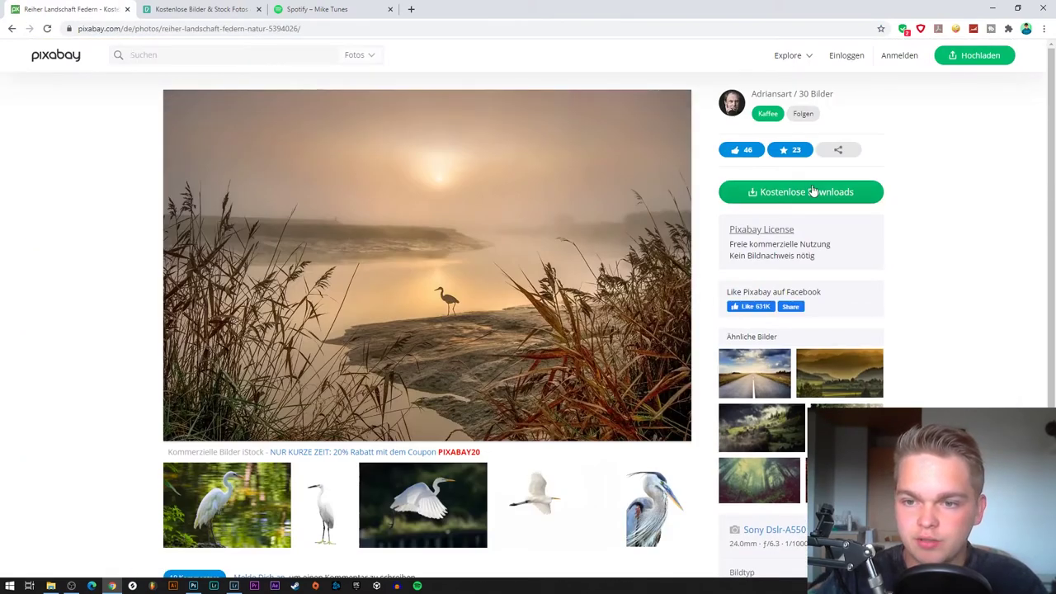
Download the heron photo as a 1920×1277 JPG, completing the robot check
click(813, 191)
click(761, 293)
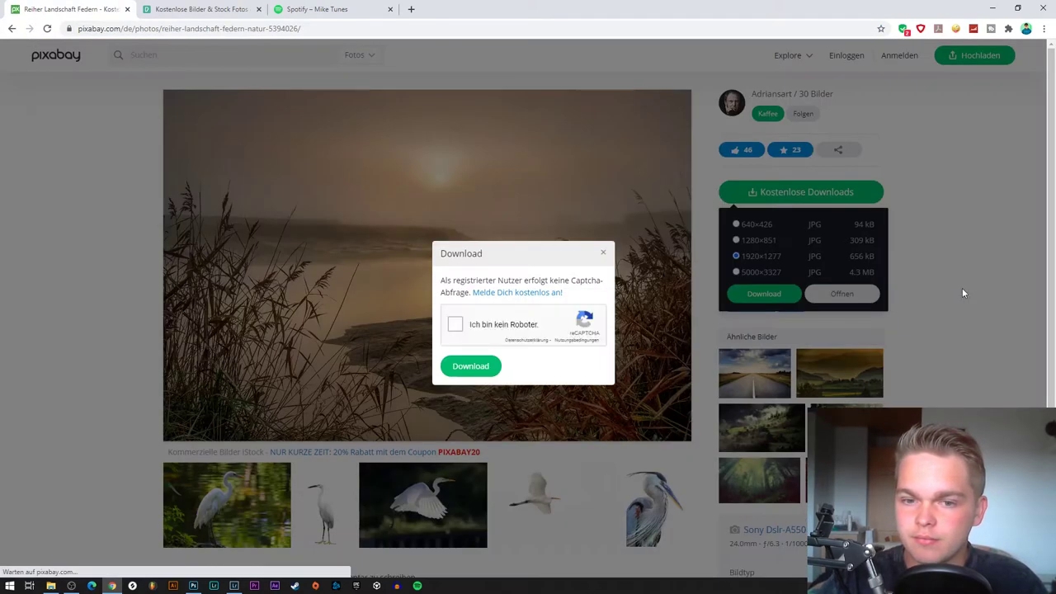
click(456, 324)
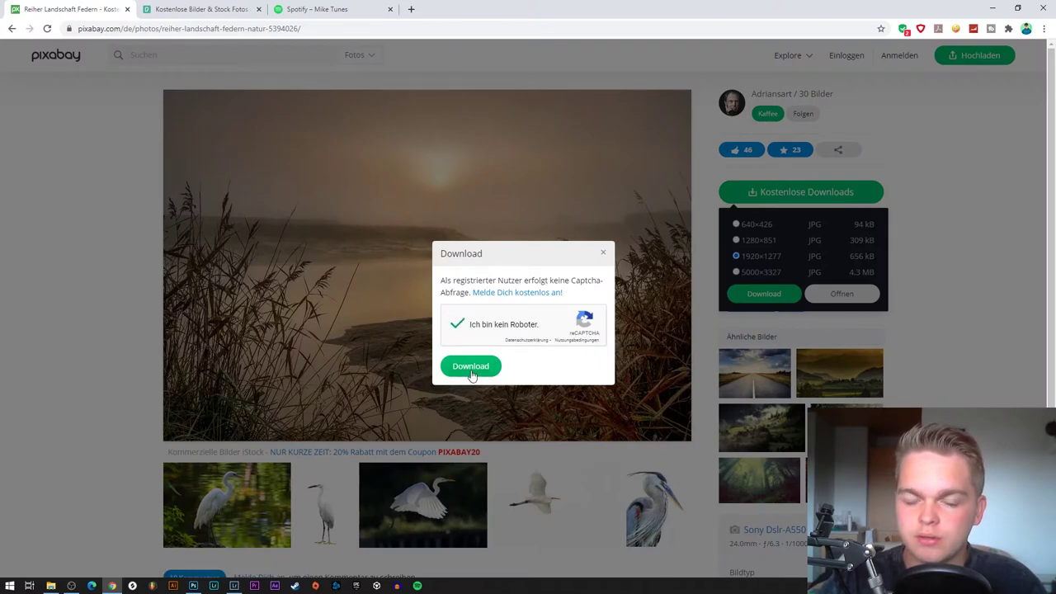
click(470, 369)
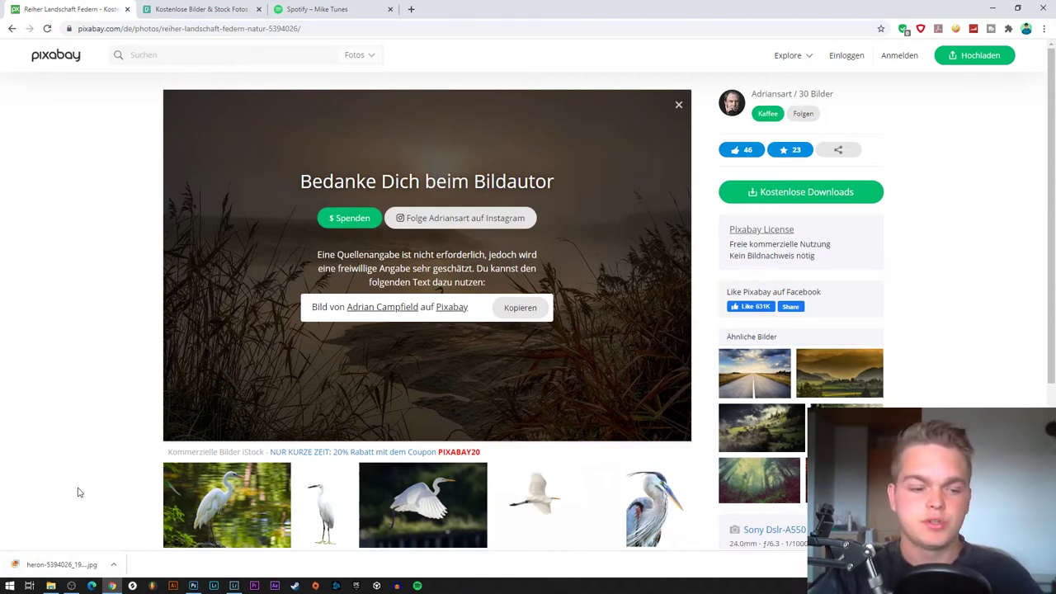
Save the downloaded heron photo in the Gespeicherte Bilder folder and import it into Lightroom Classic
drag(57, 565, 627, 463)
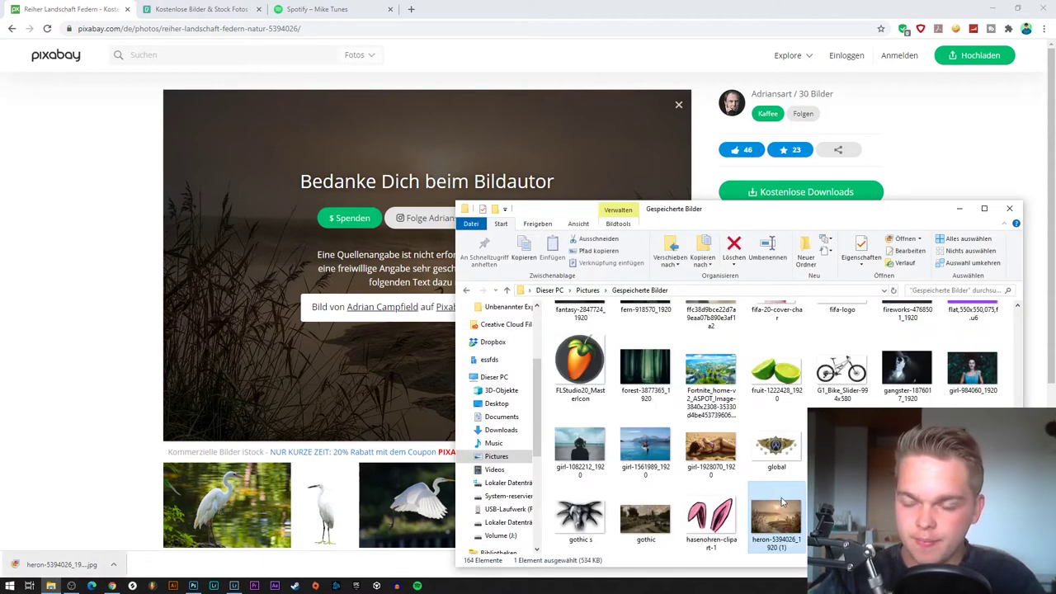
drag(784, 510, 433, 299)
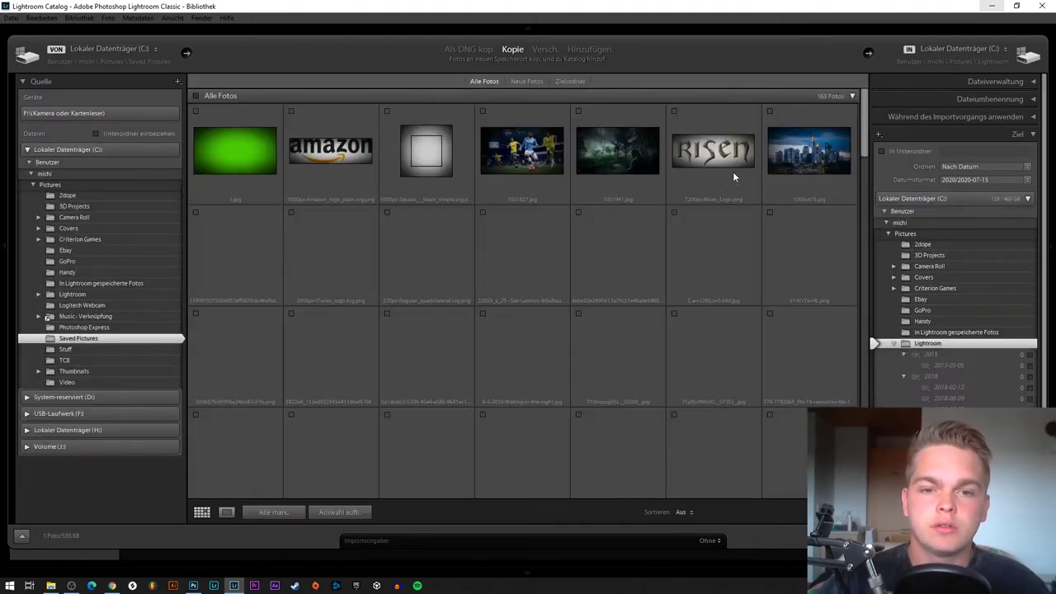
key(Return)
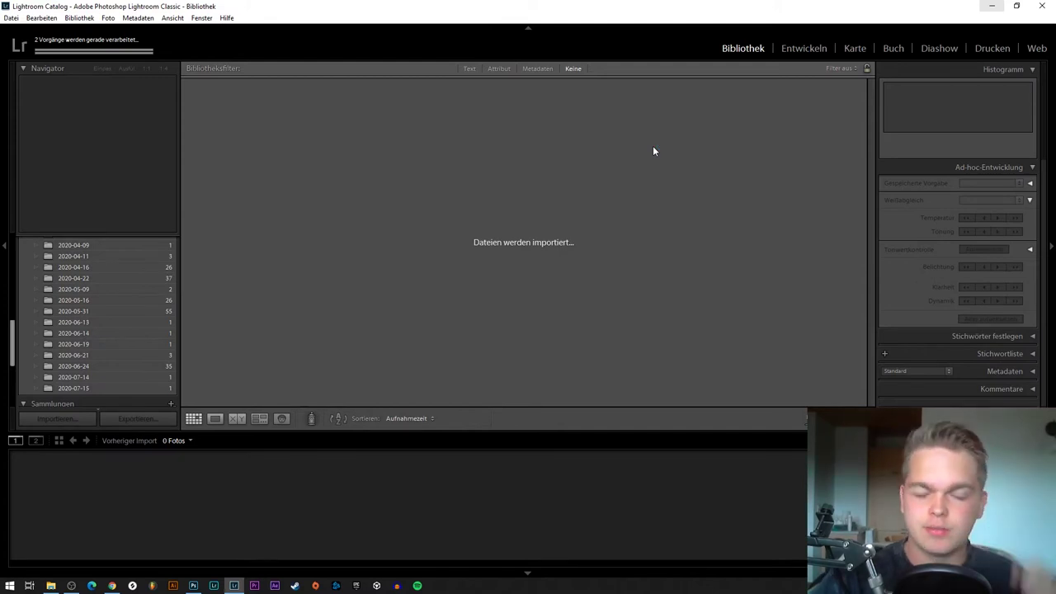
Bring Lightroom Classic up maximized and open the imported heron photo in the Entwickeln module
key(alt+Tab)
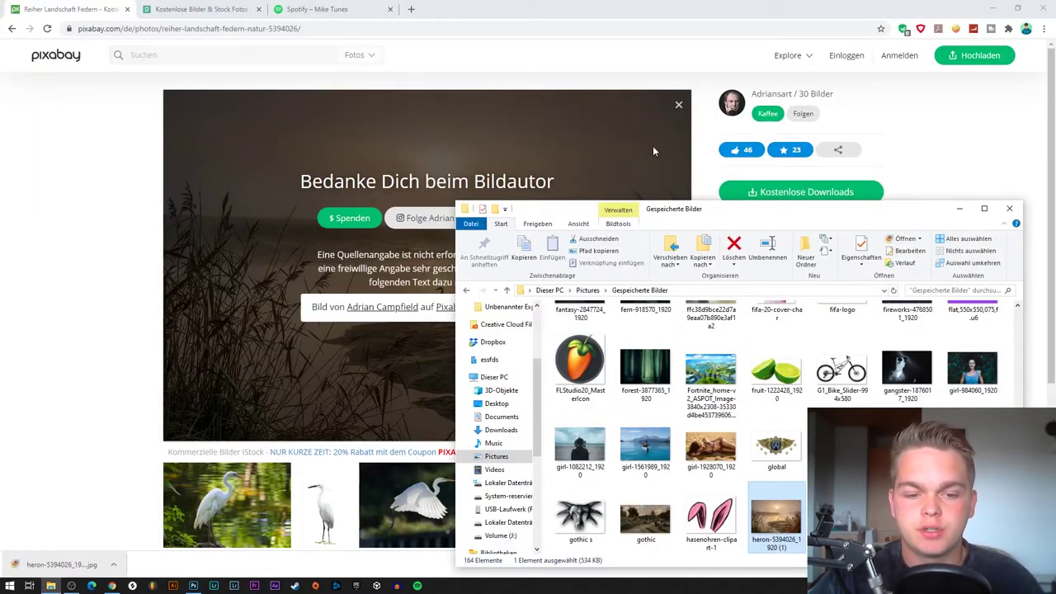
click(234, 586)
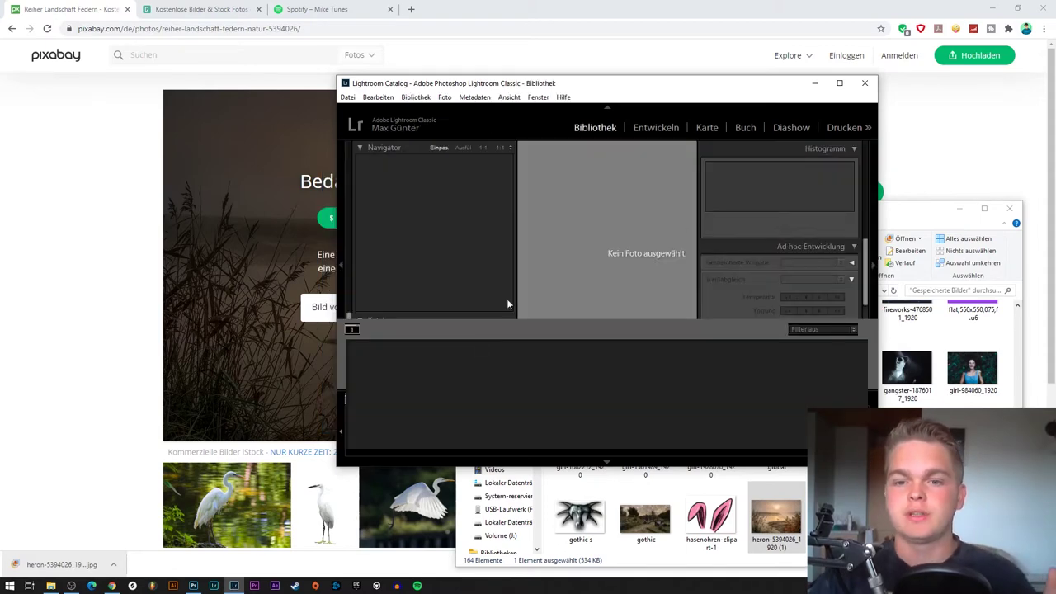
click(839, 82)
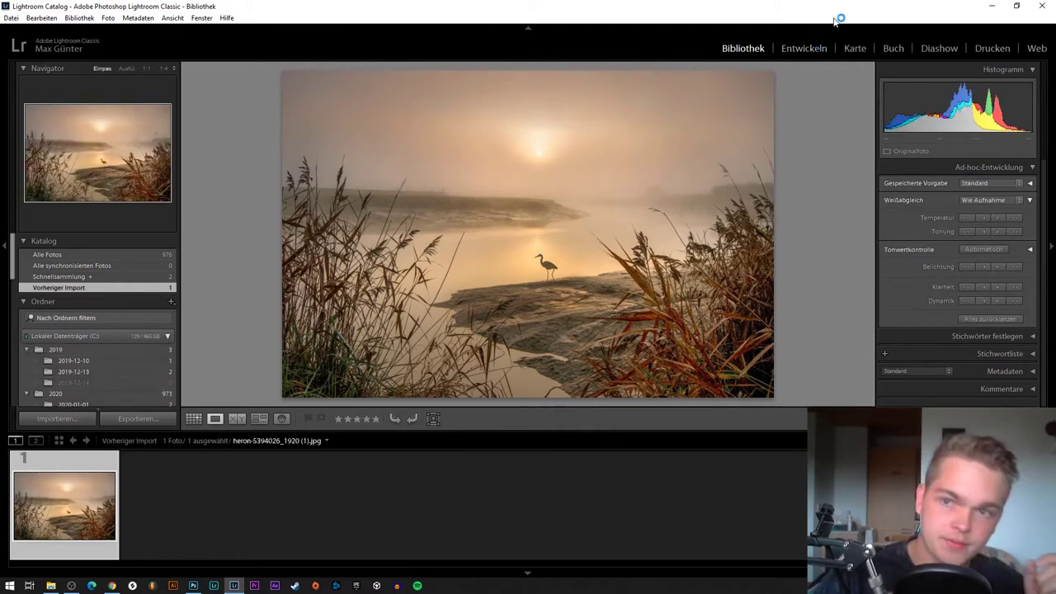
click(809, 48)
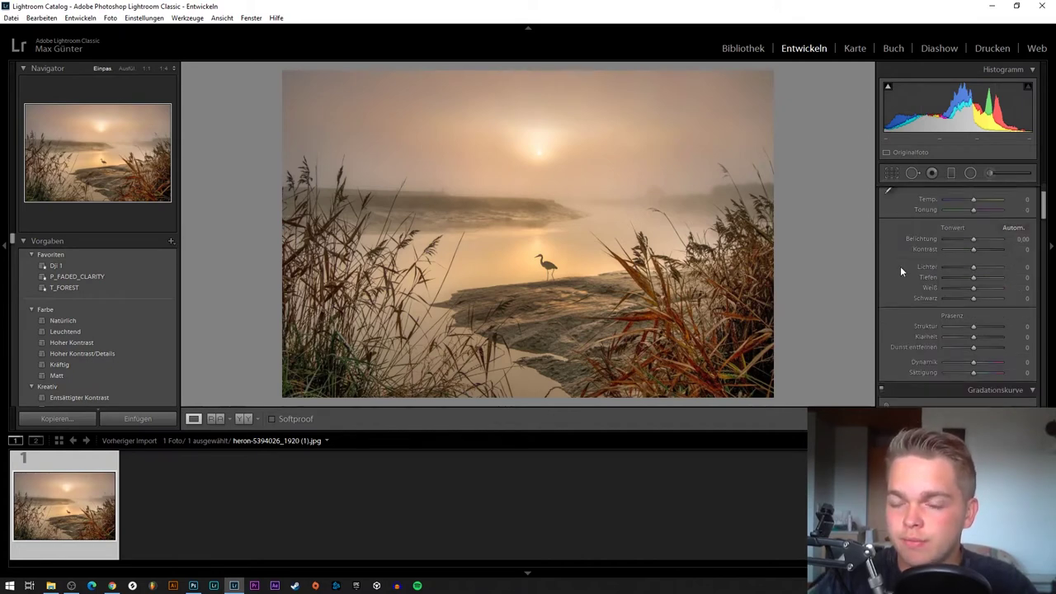
Set the photo's Temp. to −11, Tonung to +32, Belichtung to +0,73 and Kontrast to +51
mouse_move(975, 266)
mouse_down()
mouse_move(955, 265)
mouse_move(1021, 281)
mouse_move(928, 274)
mouse_move(1000, 275)
mouse_move(969, 274)
mouse_move(983, 278)
mouse_up()
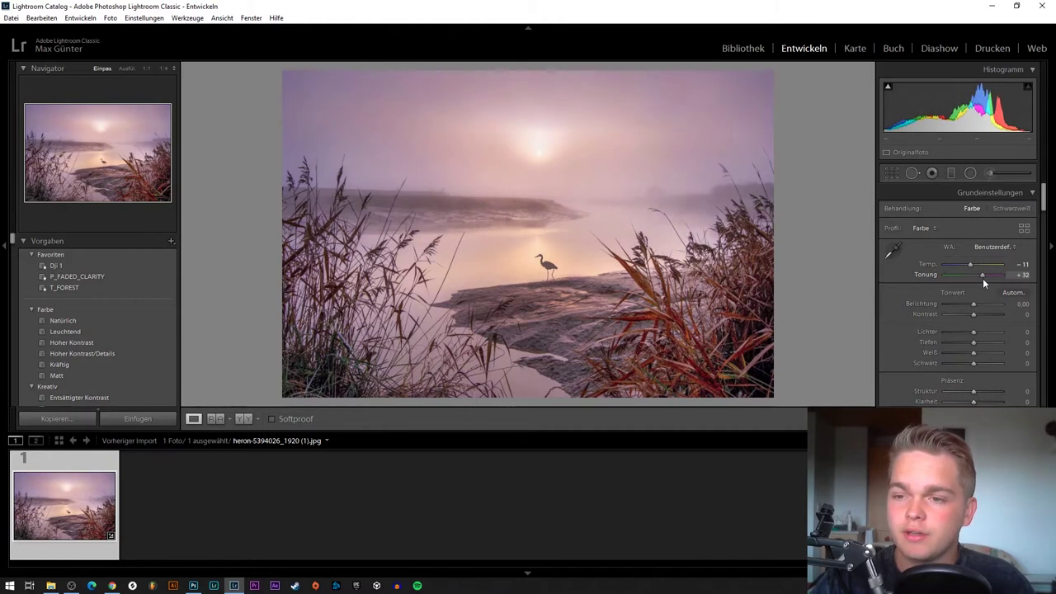
scroll(926, 279, down, 2)
mouse_move(974, 239)
mouse_down()
mouse_move(962, 239)
mouse_move(989, 241)
mouse_move(977, 241)
mouse_move(987, 251)
mouse_up()
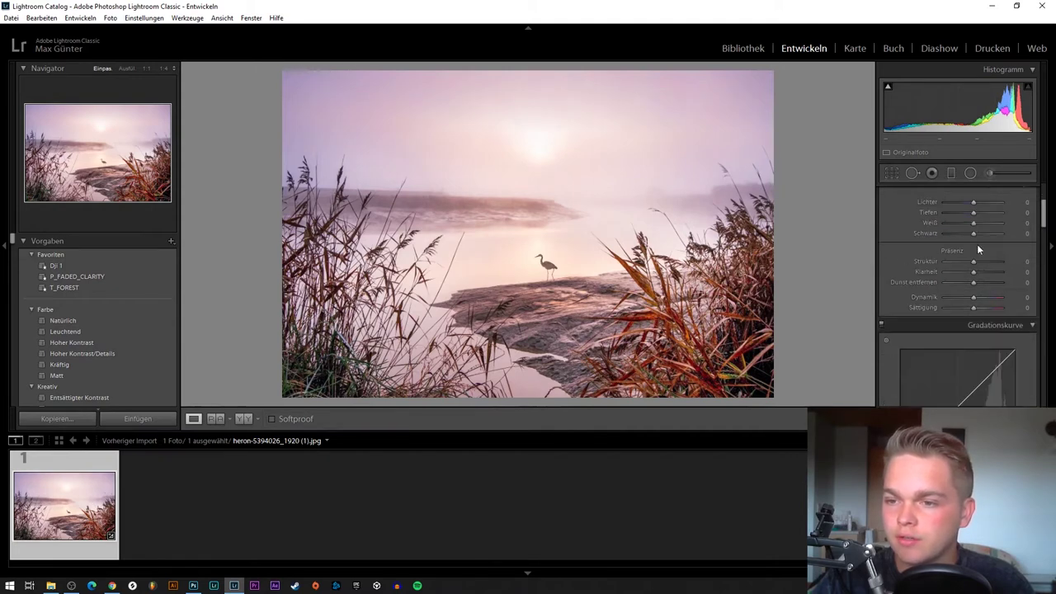
Set the photo's Lichter to +20, Tiefen to −7, Weiß to +38 and Schwarz to −22
mouse_move(978, 267)
mouse_down()
mouse_move(1002, 267)
mouse_move(965, 268)
mouse_move(982, 266)
mouse_move(964, 278)
mouse_up()
drag(968, 281, 972, 284)
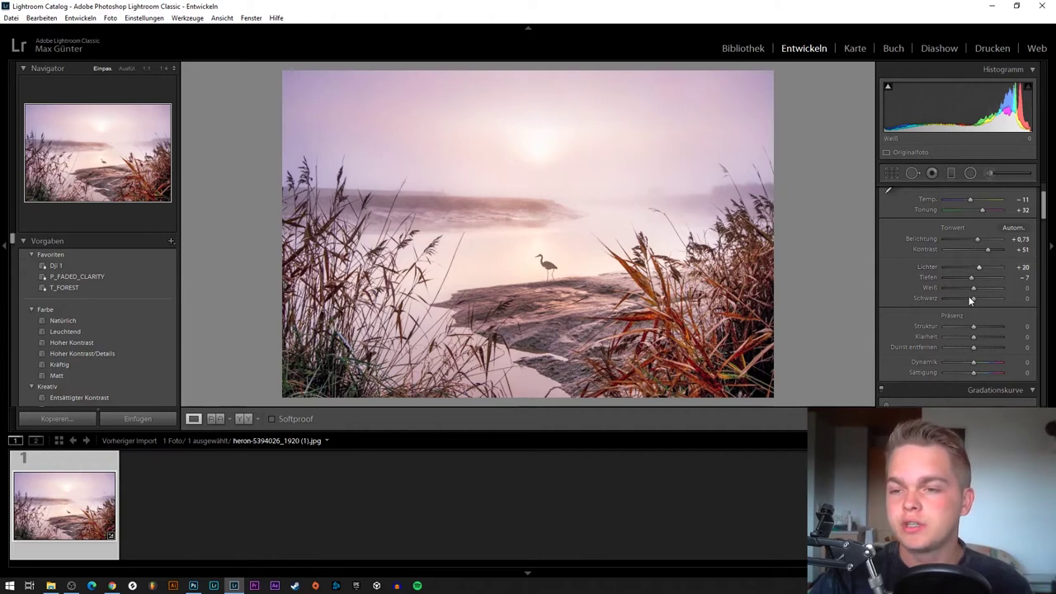
mouse_move(974, 288)
mouse_down()
mouse_move(950, 288)
mouse_move(990, 298)
mouse_move(962, 304)
mouse_up()
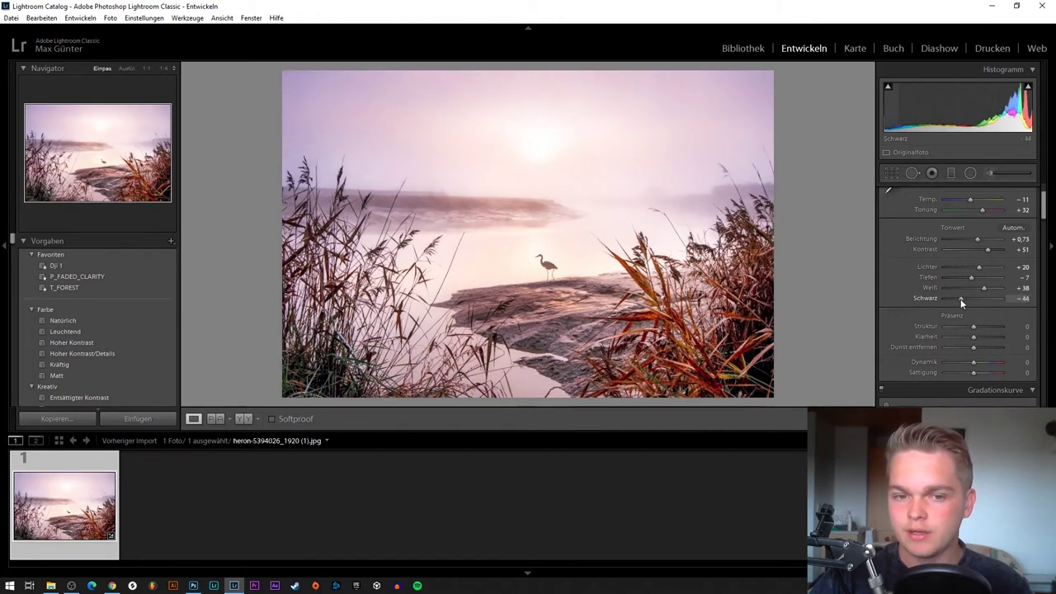
Set Struktur and Klarheit to +17, Dunst entfernen to −55, Dynamik to +42 and Sättigung to +22
scroll(920, 312, down, 2)
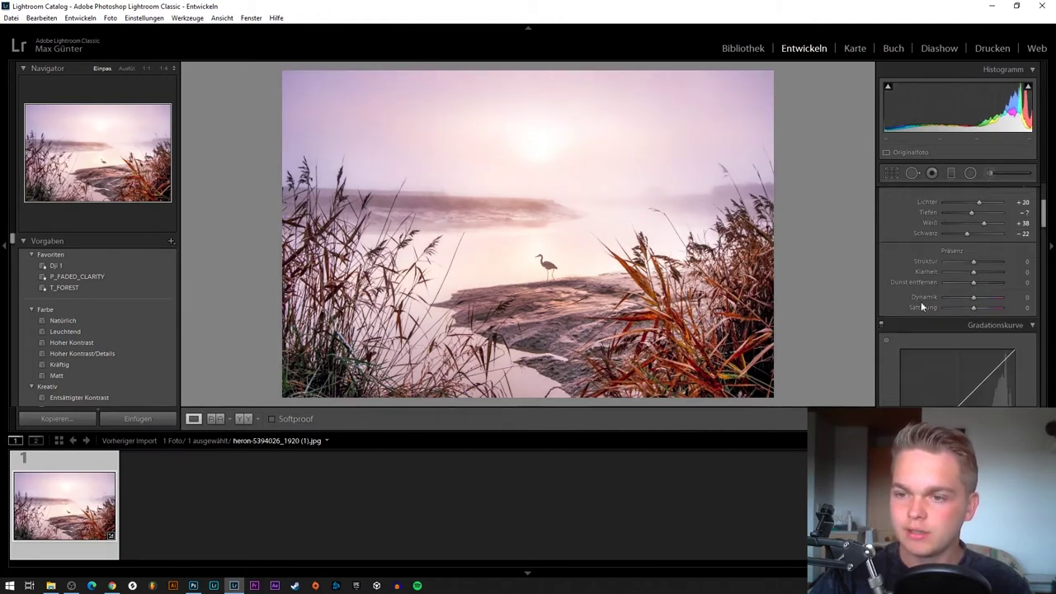
drag(975, 261, 957, 298)
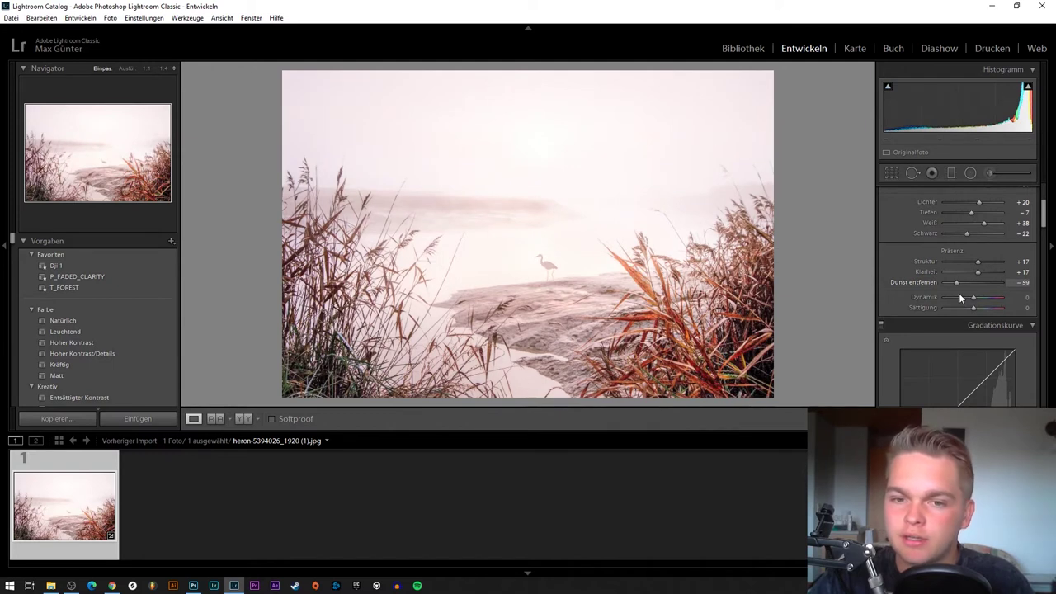
drag(959, 293, 959, 293)
scroll(924, 269, down, 2)
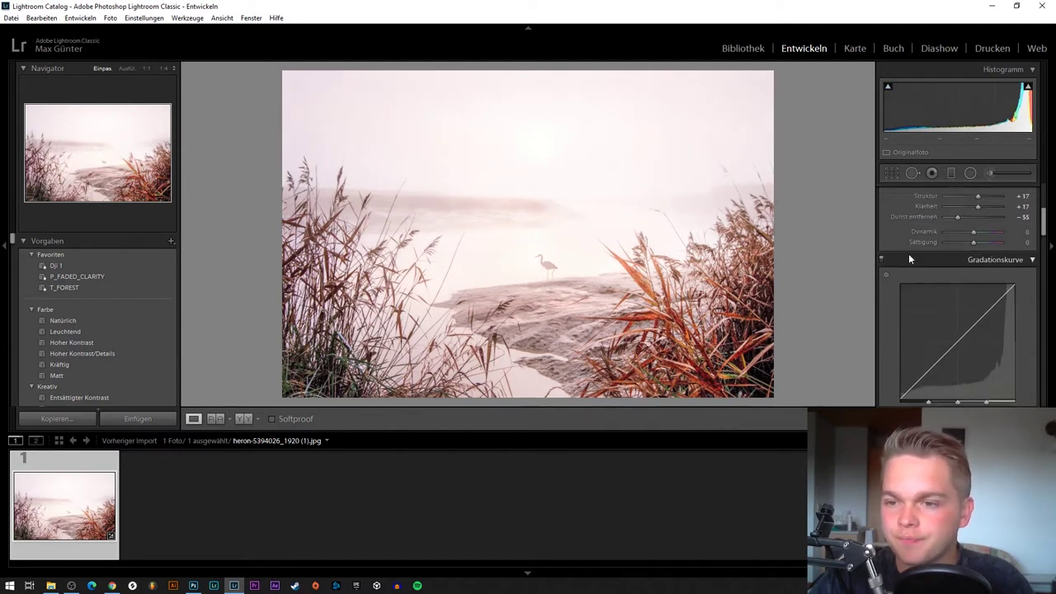
mouse_move(999, 232)
mouse_down()
mouse_move(985, 232)
mouse_move(995, 245)
mouse_move(982, 244)
mouse_up()
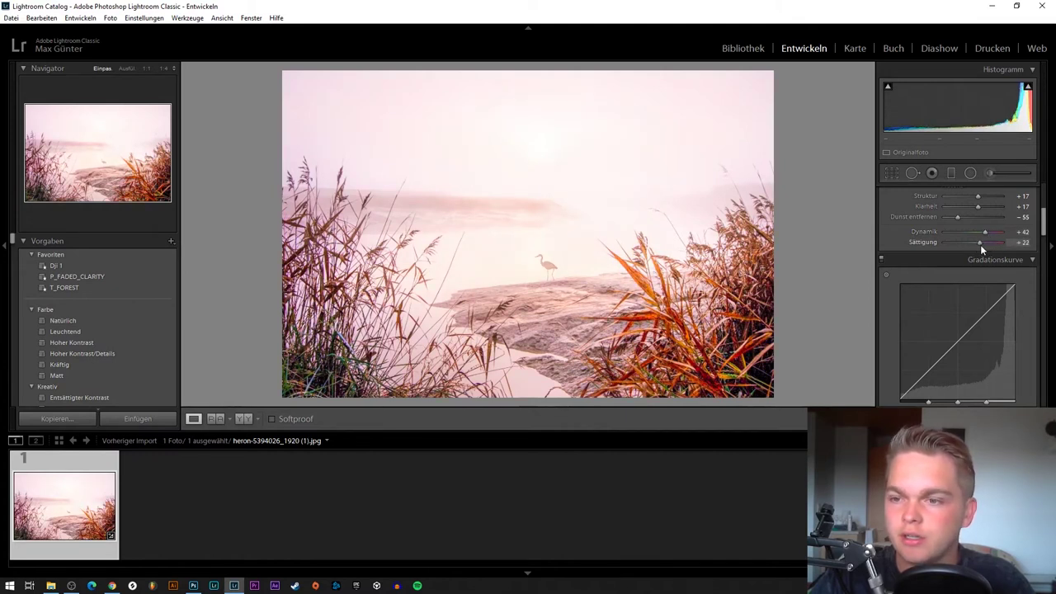
Set the HSL Luminanz of Rot to +16, Orange to +39, Gelb to −23 and Grün to −32
scroll(937, 314, down, 5)
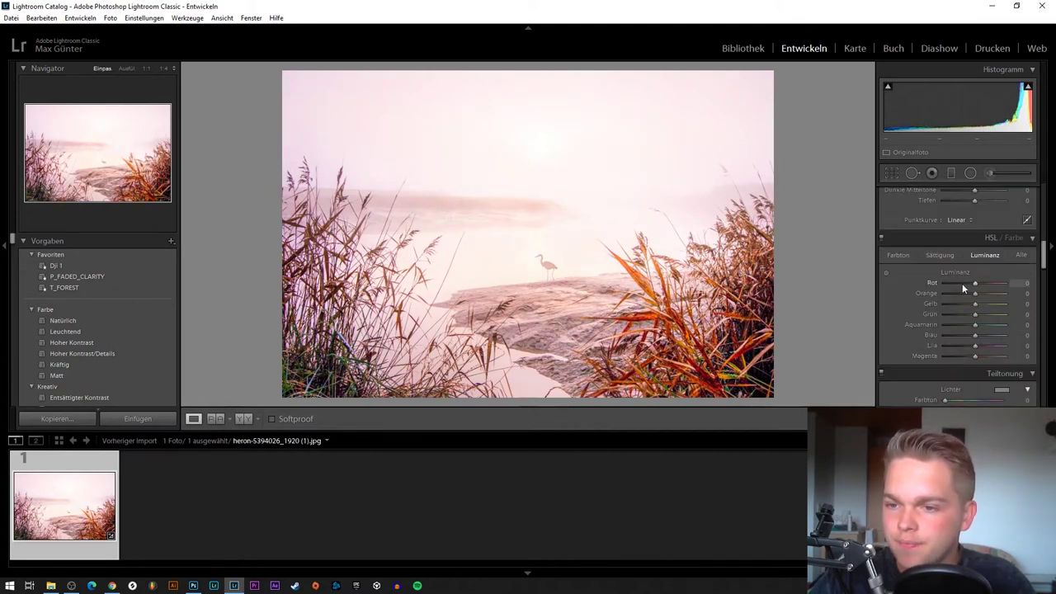
scroll(964, 287, down, 2)
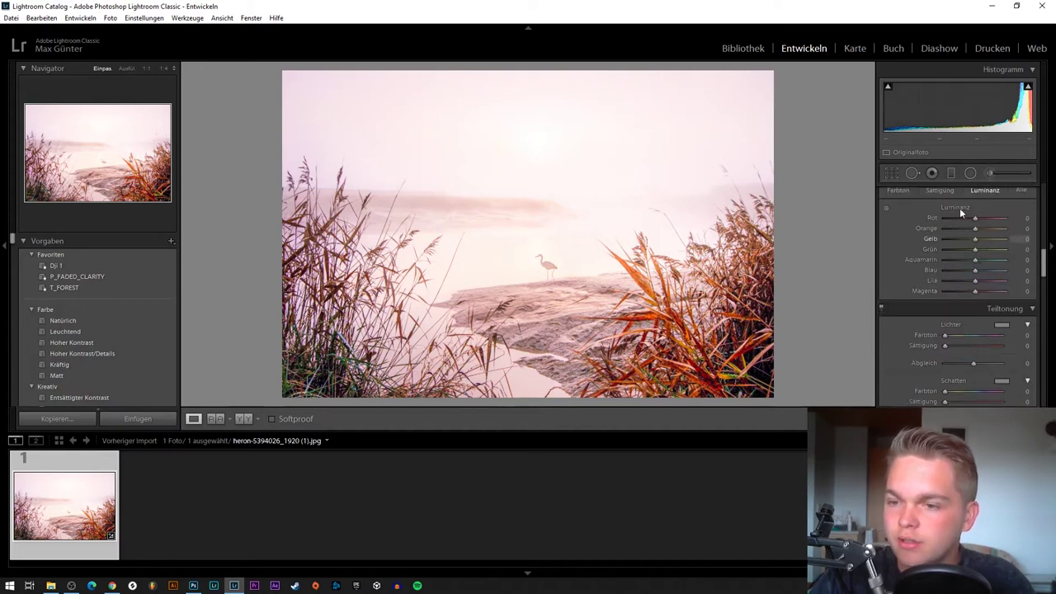
drag(976, 218, 990, 235)
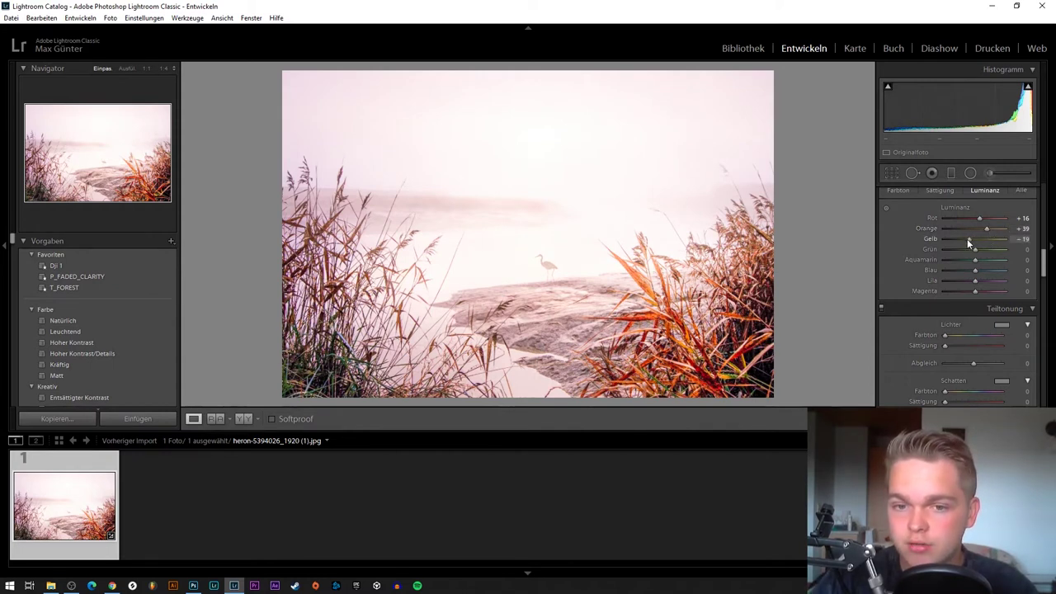
drag(975, 249, 989, 250)
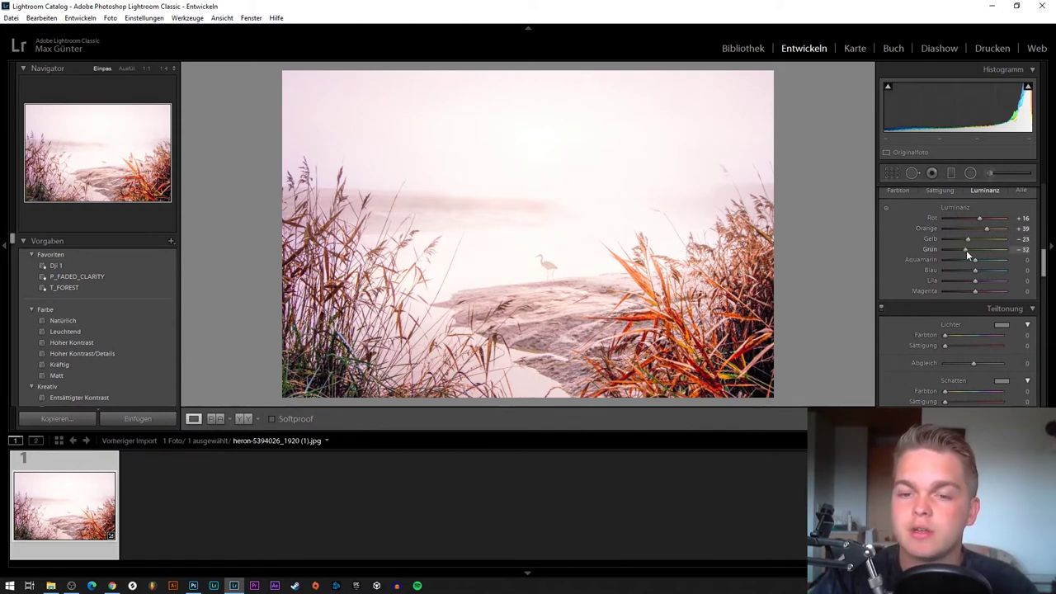
Export the edited heron photo to the hard drive using the existing export settings
click(11, 17)
click(43, 170)
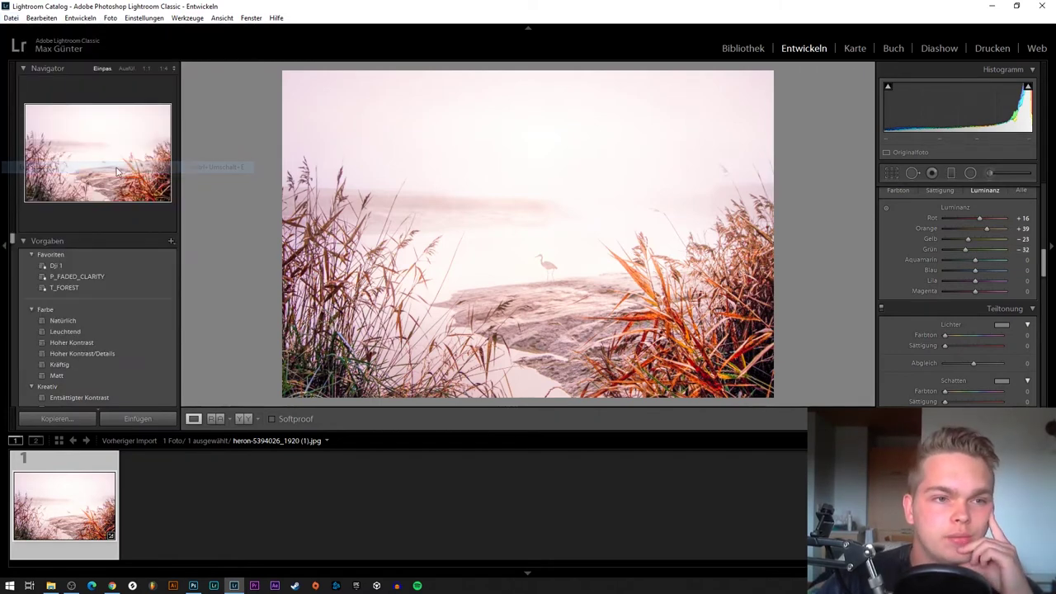
drag(484, 269, 591, 130)
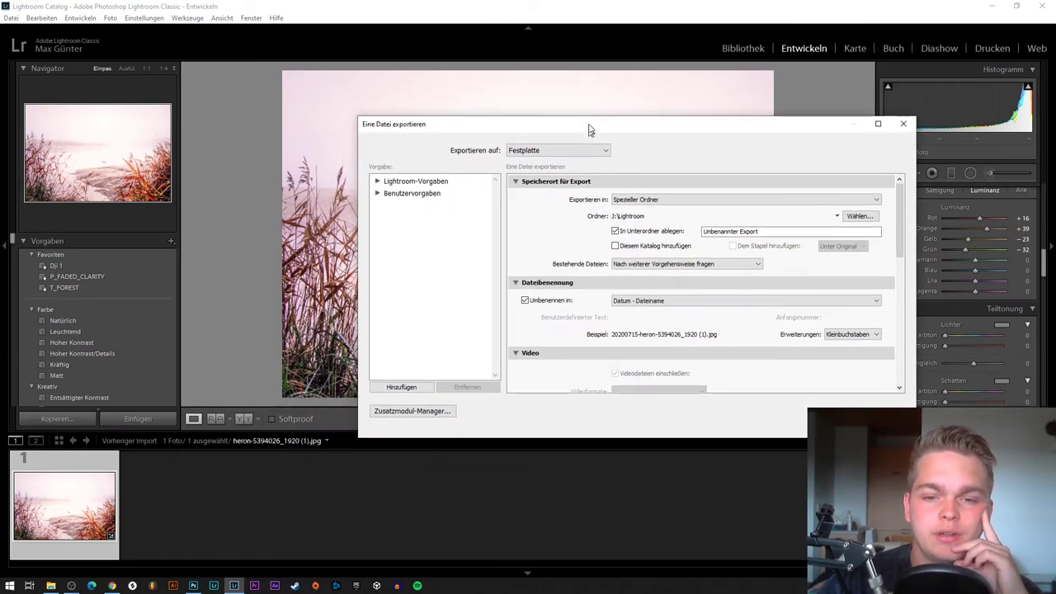
key(Return)
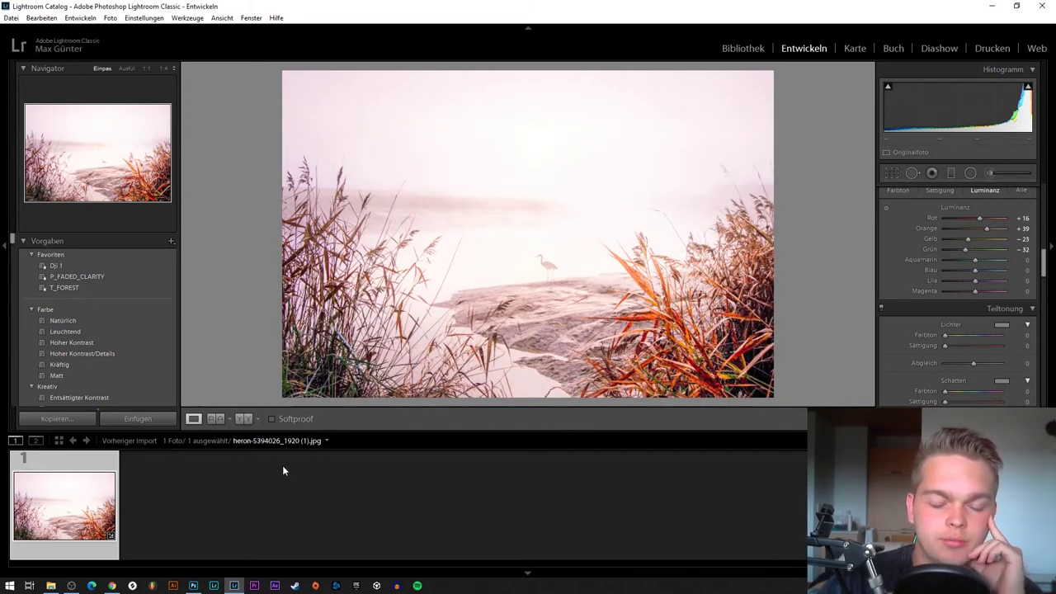
Switch to Photoshop and create a new 1000 × 1000 pixel document at 72 ppi with a transparent background
click(193, 586)
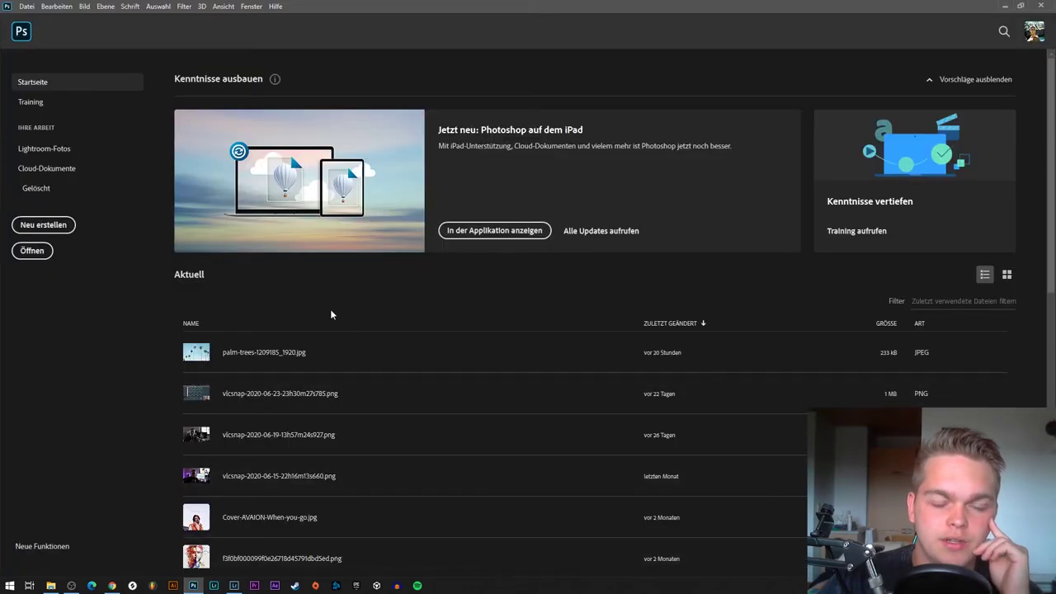
mouse_move(52, 586)
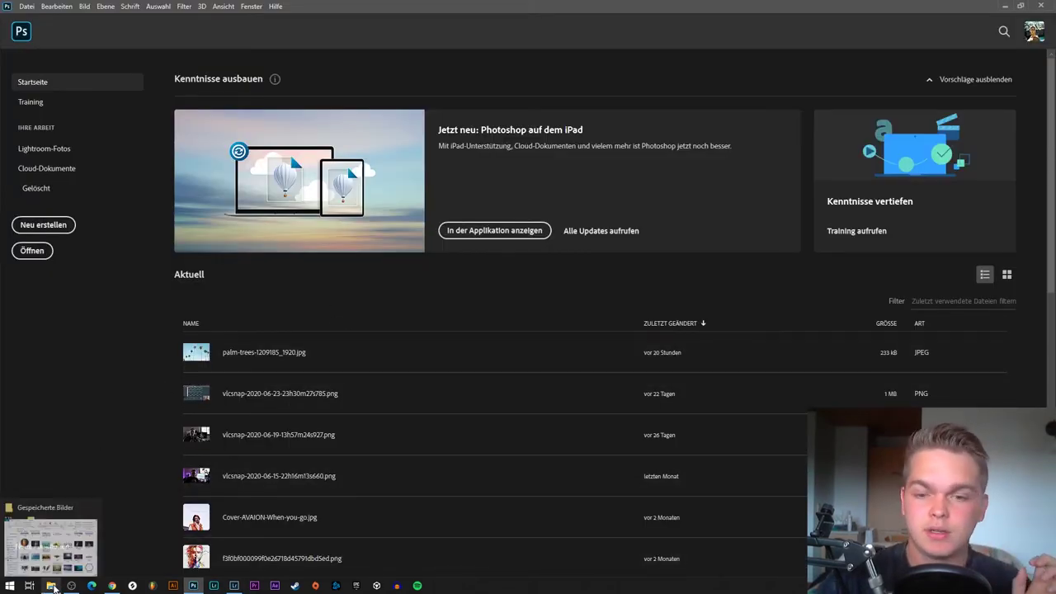
click(52, 586)
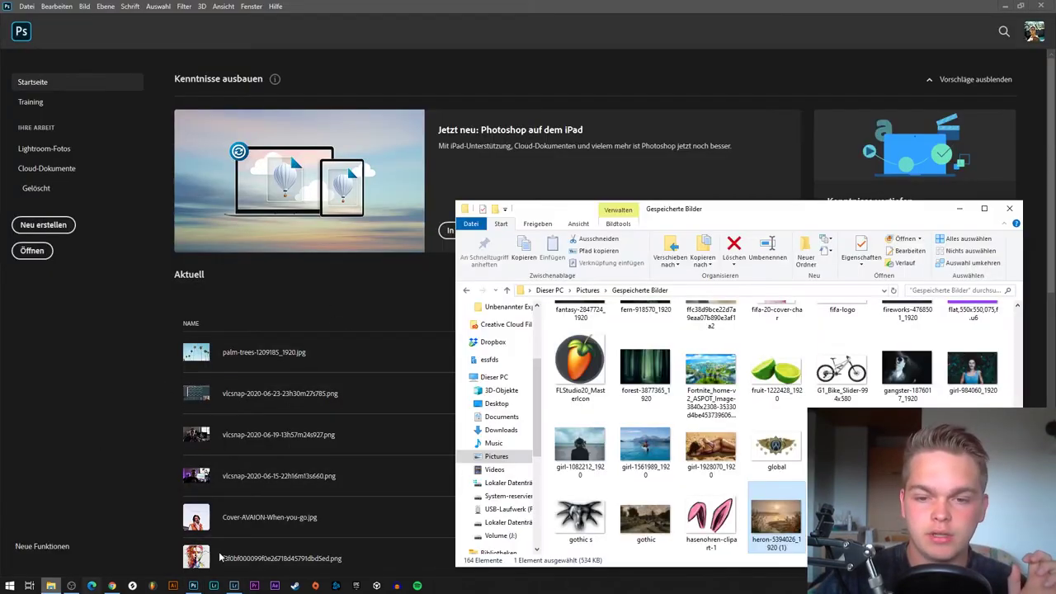
click(57, 231)
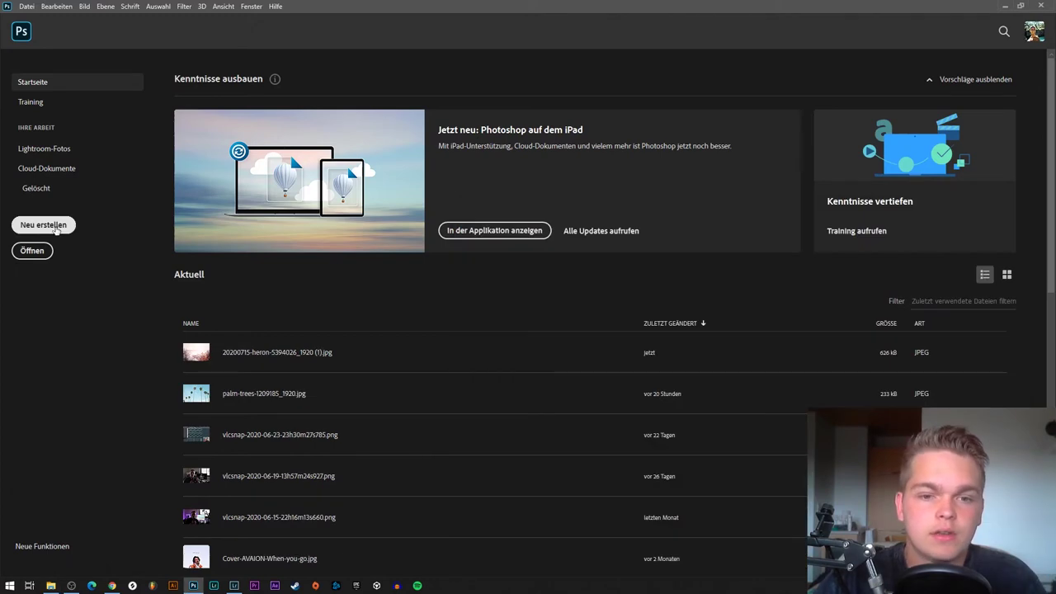
click(56, 231)
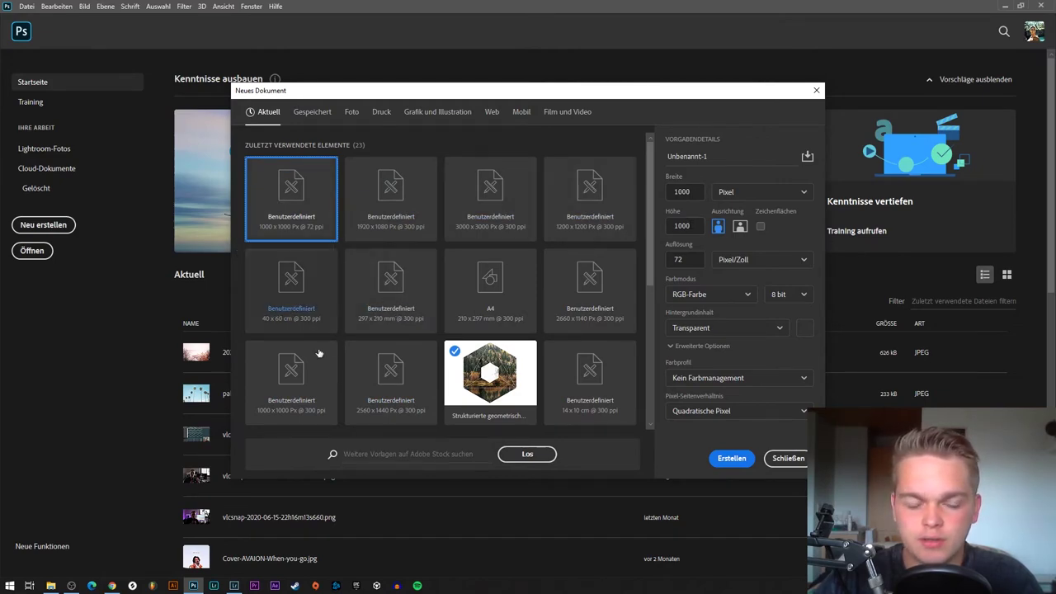
scroll(576, 365, down, 2)
scroll(338, 308, down, 2)
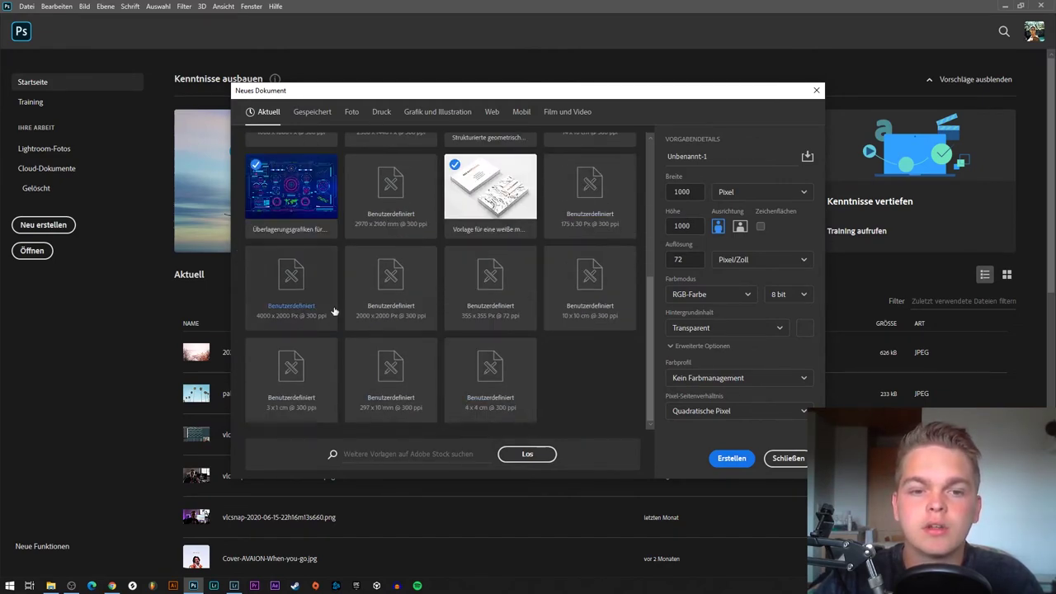
scroll(365, 303, up, 4)
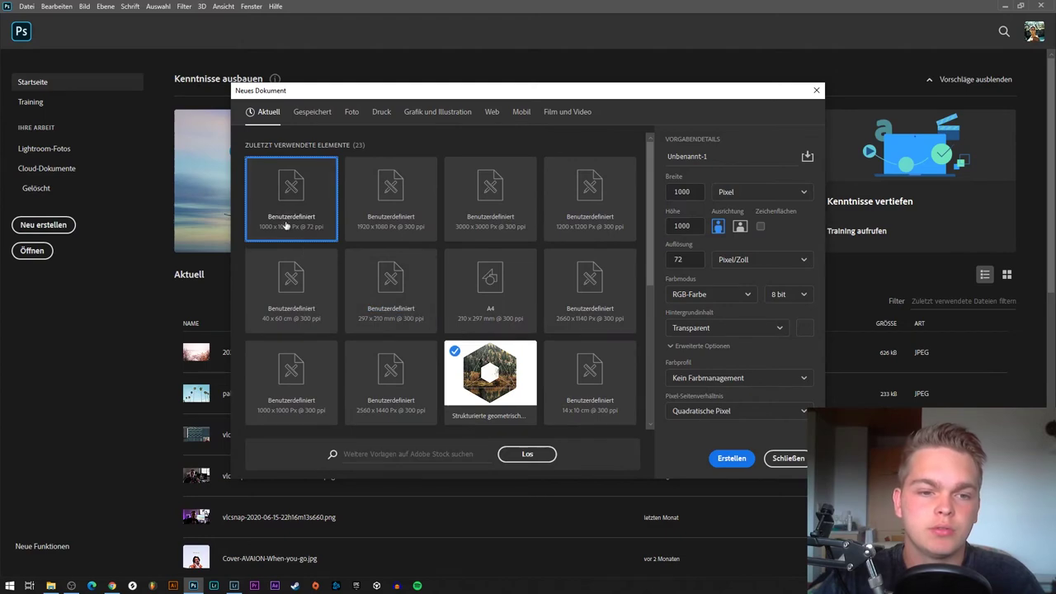
click(732, 458)
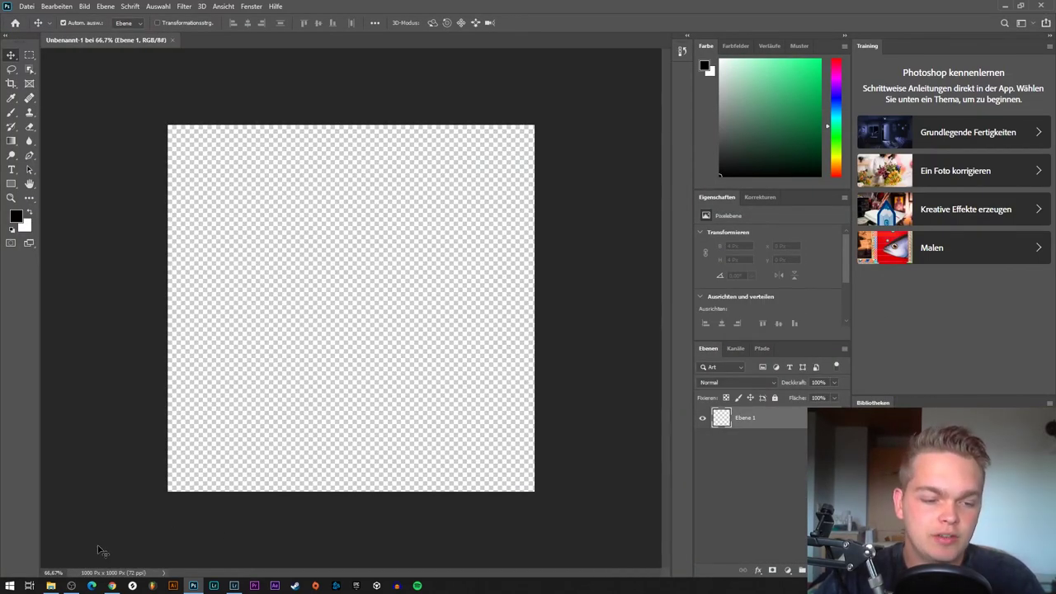
Place the exported heron photo in the document and enlarge it to about 266 % so it fills the canvas
drag(1055, 330, 458, 380)
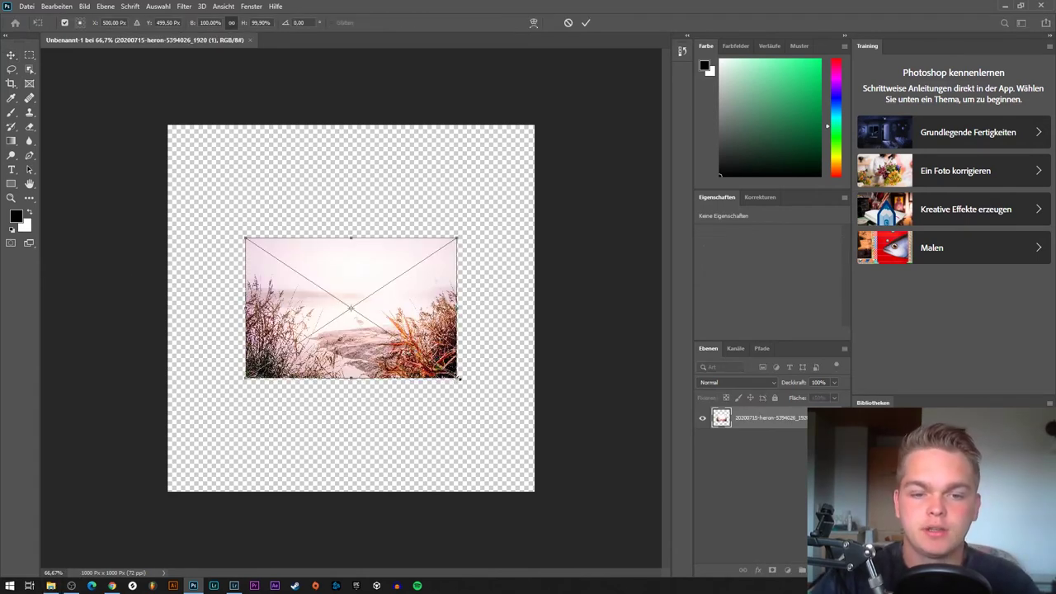
drag(459, 378, 634, 495)
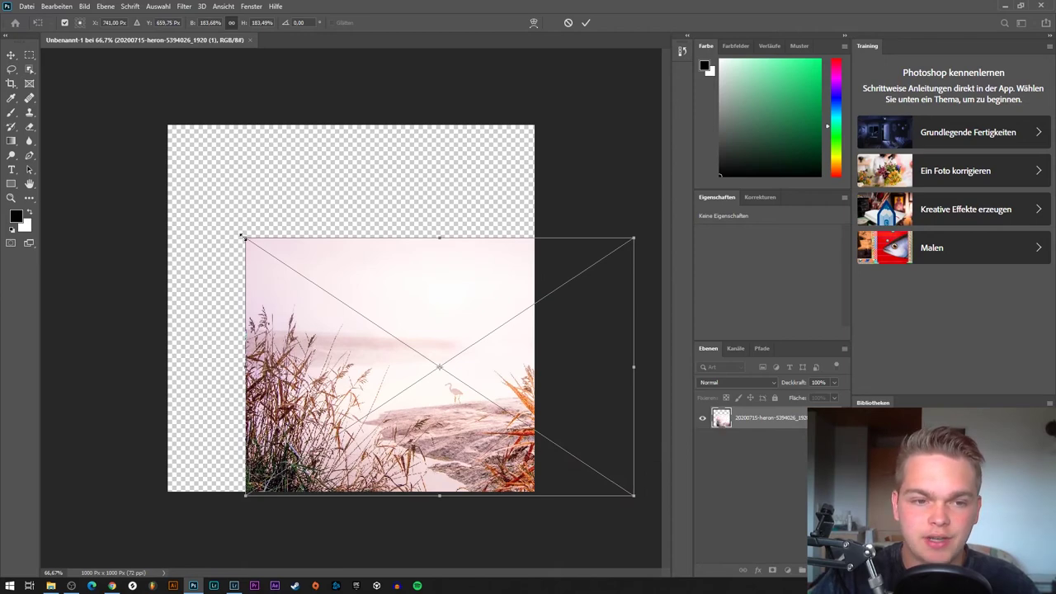
drag(242, 237, 71, 118)
drag(247, 160, 280, 163)
key(Return)
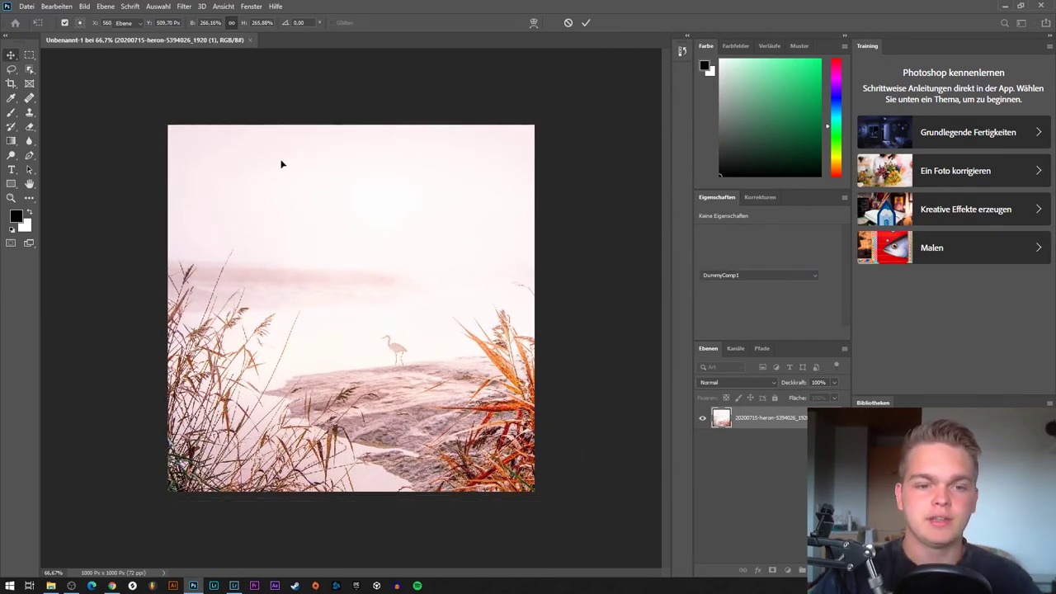
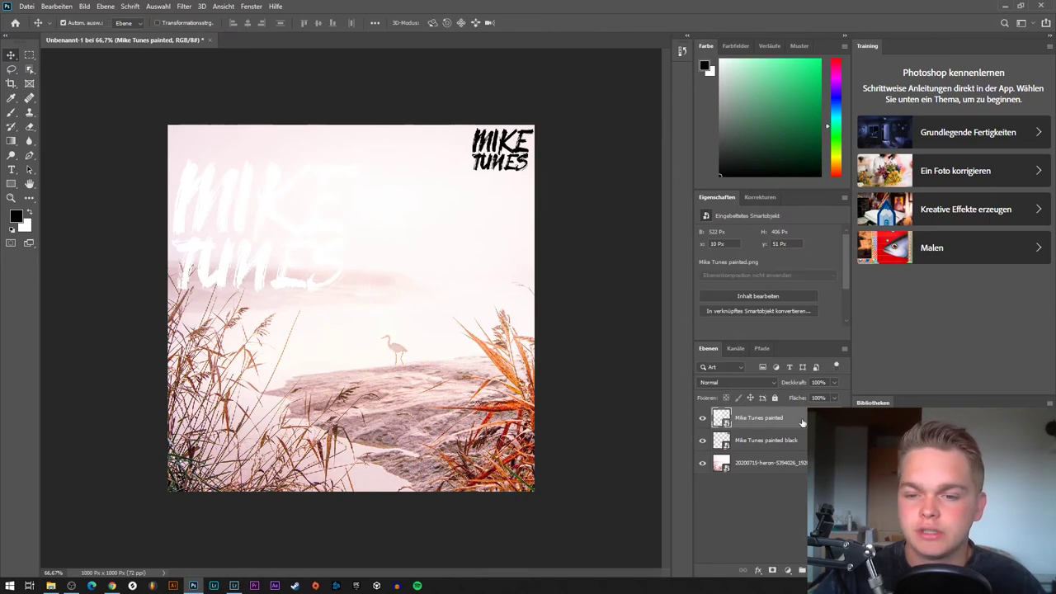
Add a drop shadow (Schlagschatten) to the white logo layer
double_click(432, 261)
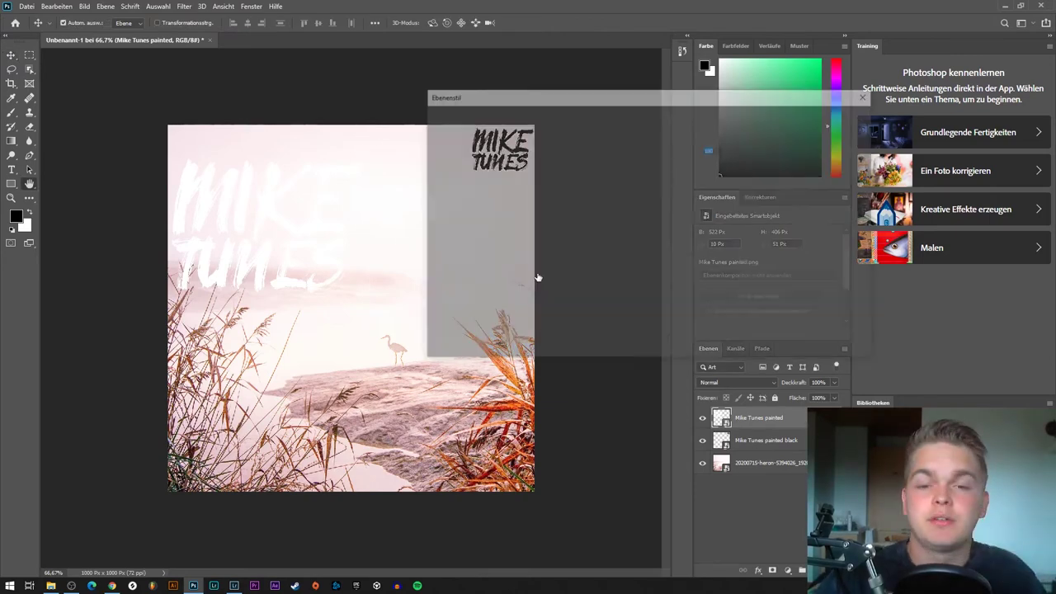
click(434, 305)
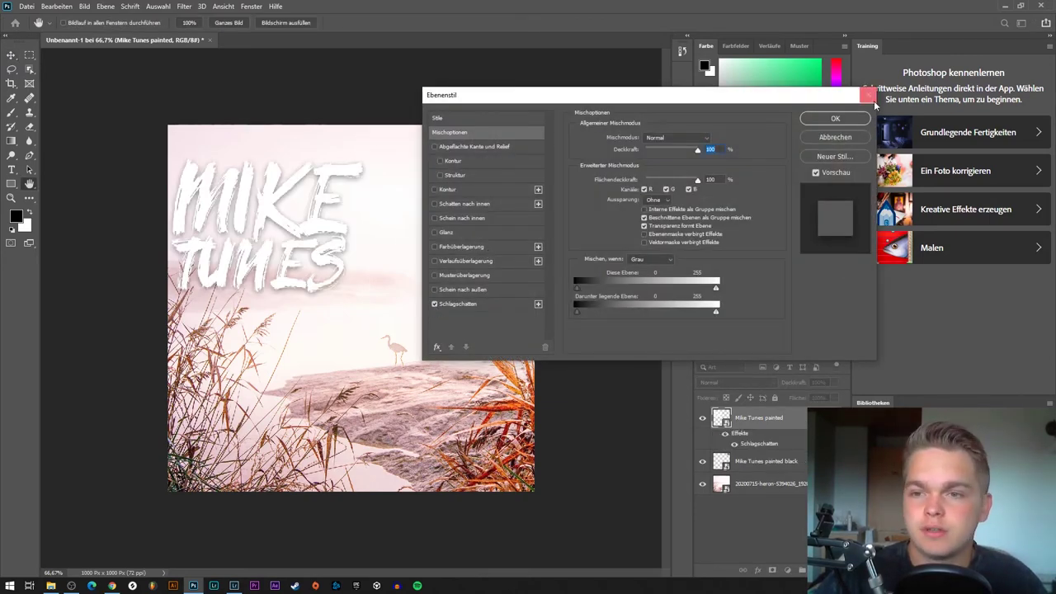
click(836, 118)
Scale the white logo down to about 228 × 175 px in the artwork's upper-left corner
key(ctrl+t)
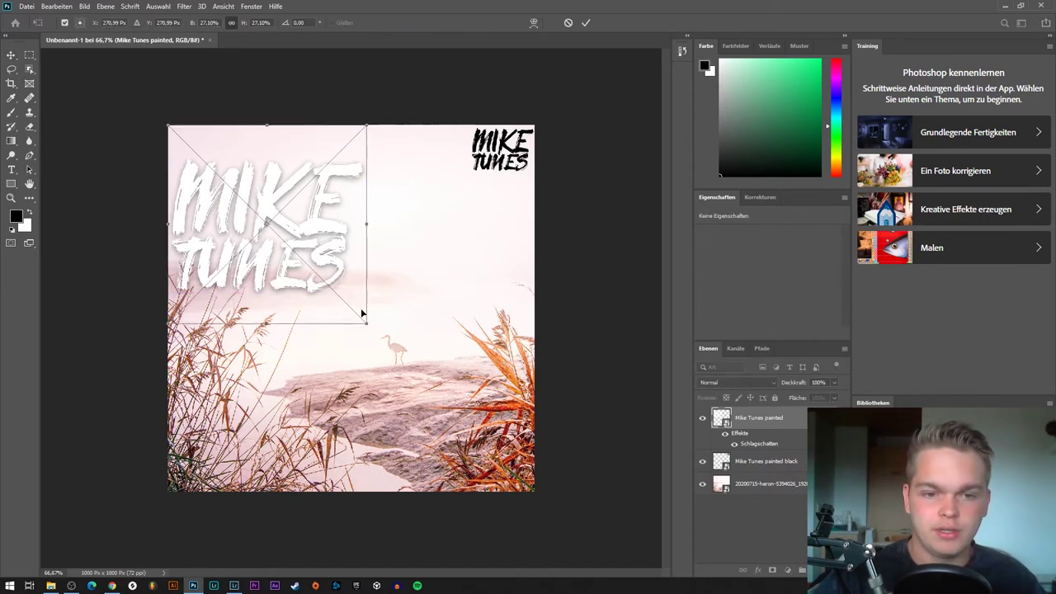
drag(363, 318, 245, 173)
key(Return)
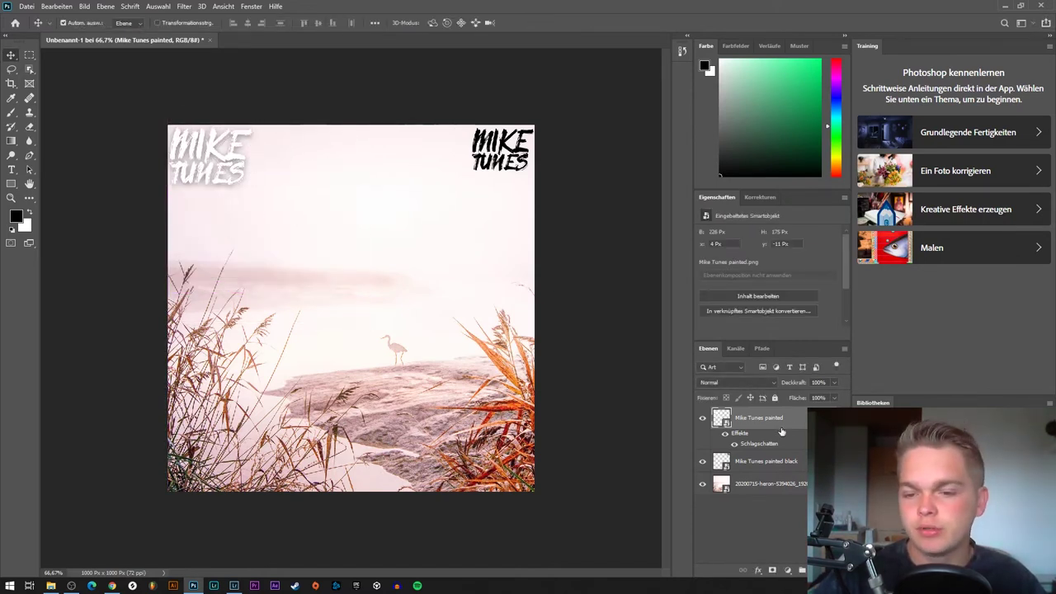
Hide the black logo layer, undoing any accidental shift of the background photo
click(702, 463)
drag(233, 184, 391, 174)
key(ctrl+z)
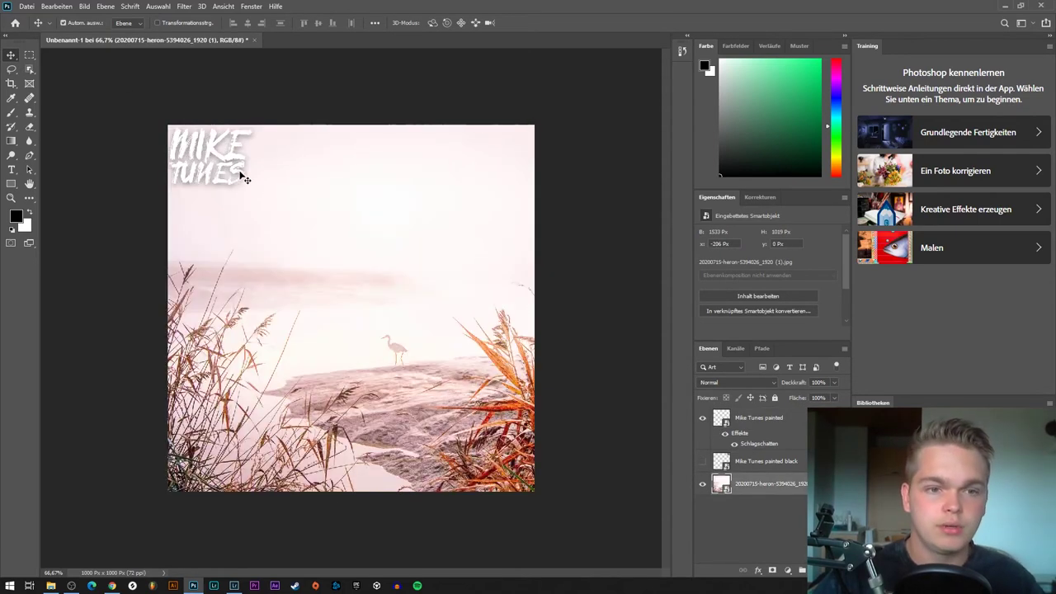
Move the white logo into the artwork's upper-right corner and shrink it to about 202 × 157 px
drag(235, 175, 538, 149)
key(ctrl+t)
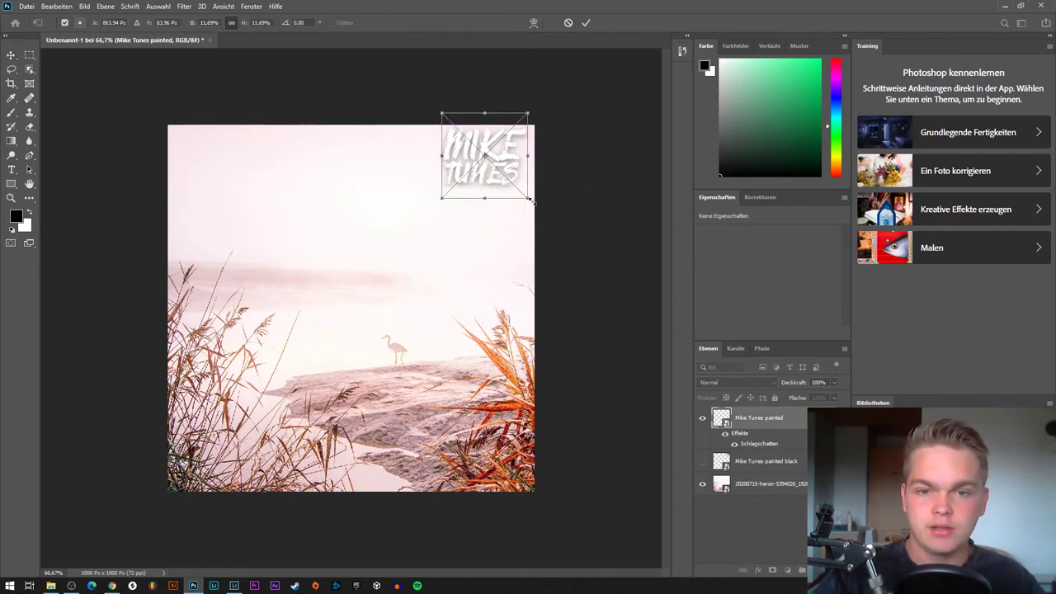
mouse_move(509, 162)
mouse_down()
mouse_move(540, 145)
mouse_move(518, 168)
mouse_up()
key(Return)
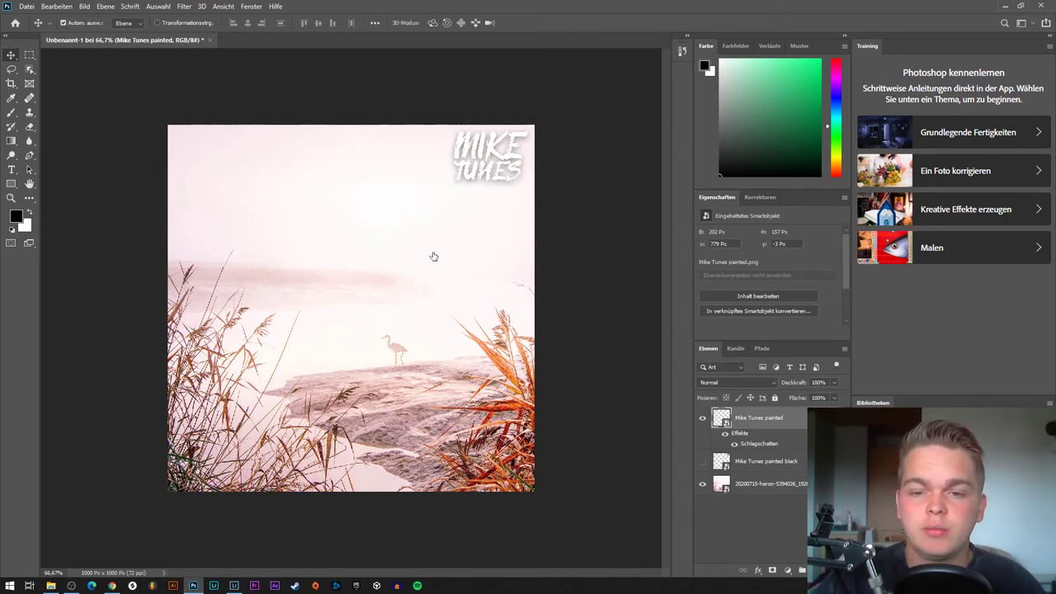
Lower the opacity (Deckkraft) of the white logo's drop shadow to 20 %
drag(538, 97, 718, 114)
drag(821, 173, 809, 175)
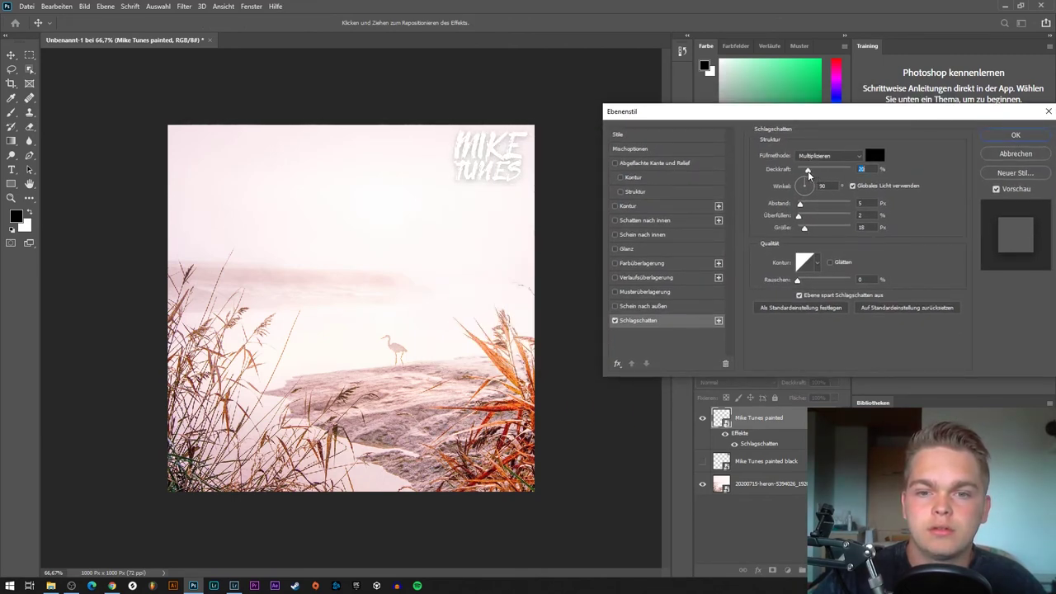
click(1016, 135)
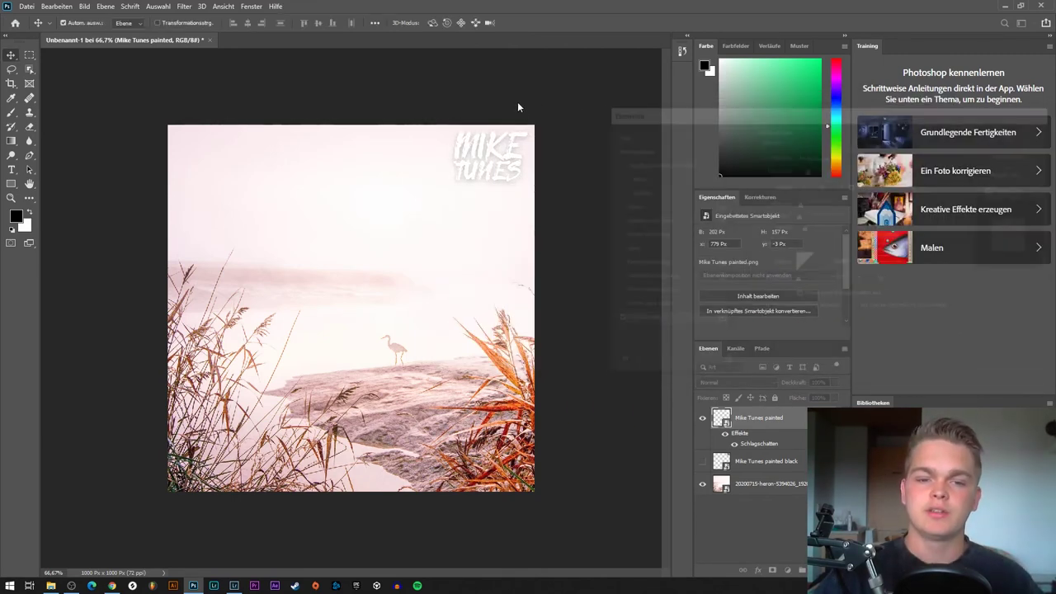
Add the title text "trackname" in BN Jinx at 150 Pt across the middle of the artwork
click(12, 169)
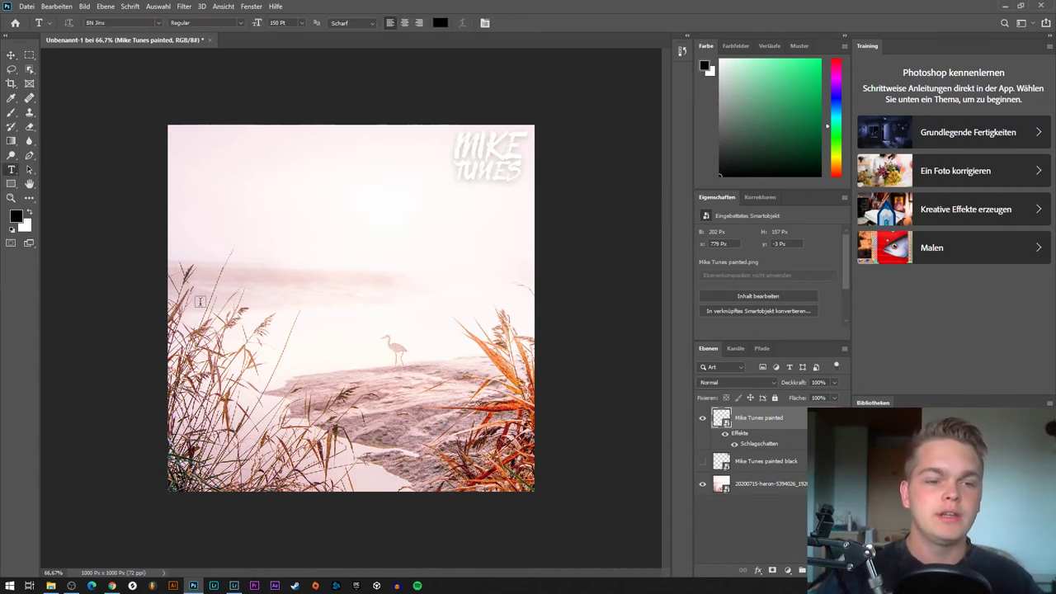
click(356, 311)
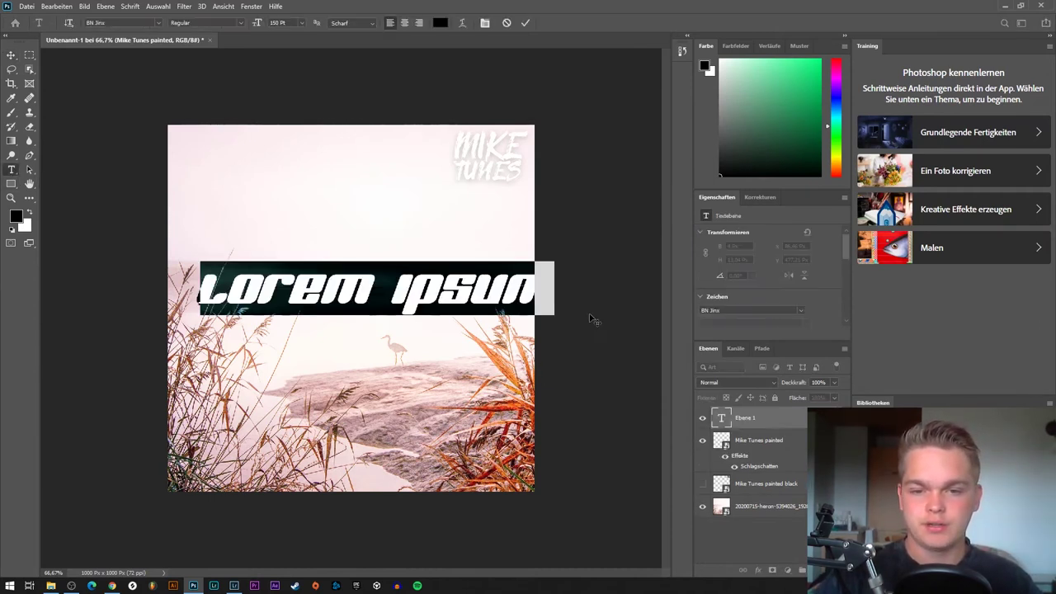
drag(580, 314, 560, 321)
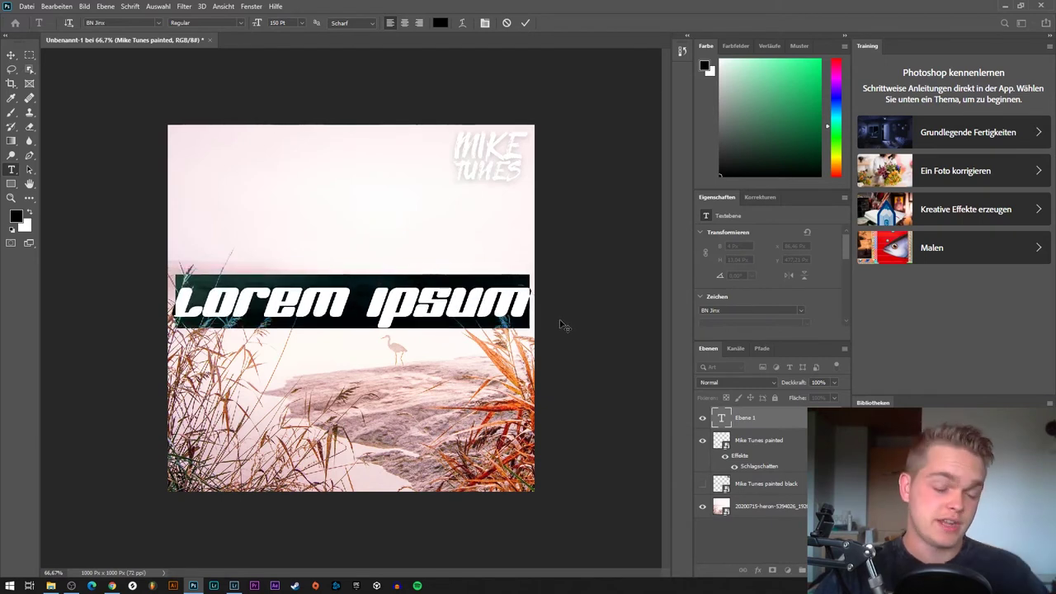
click(560, 321)
text(tr)
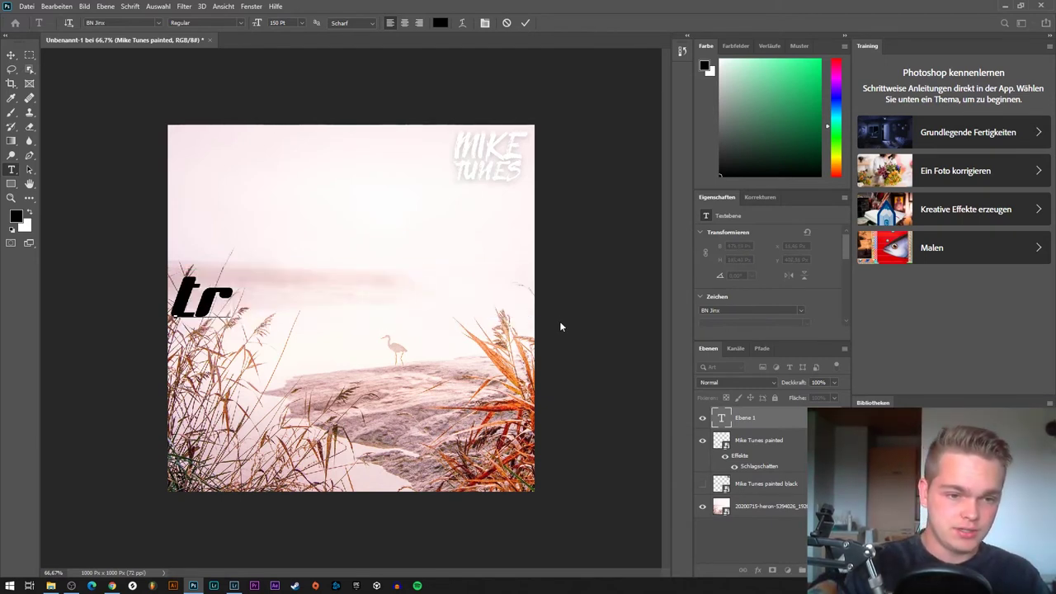
text(ackname)
Centre the title text across the artwork and recolour it white
drag(488, 310, 186, 212)
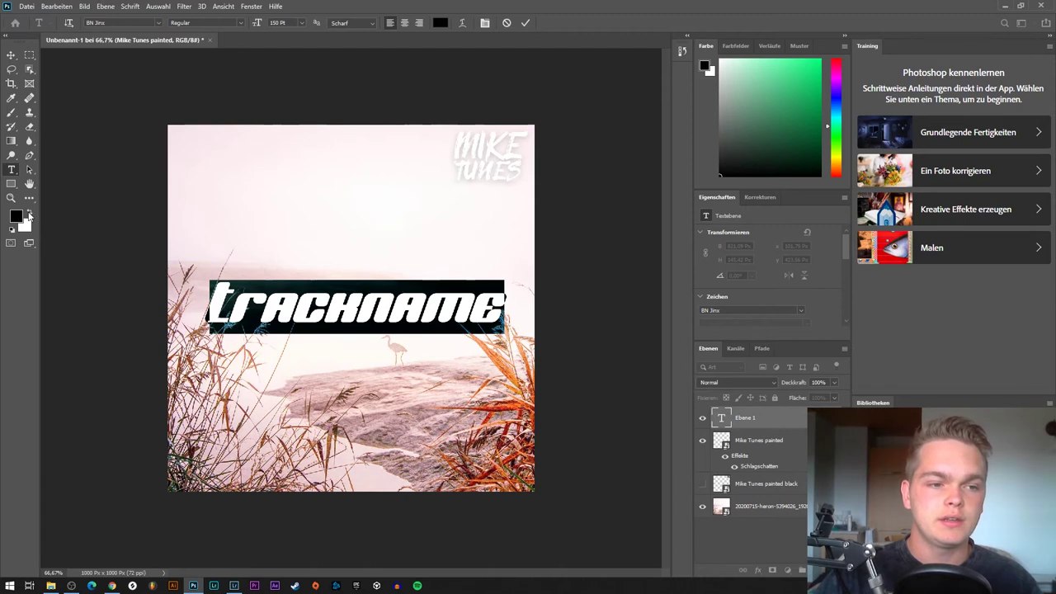
click(29, 214)
click(778, 420)
Give the TRACKNAME title a drop shadow (Schlagschatten) with 40 % opacity
double_click(776, 420)
click(609, 321)
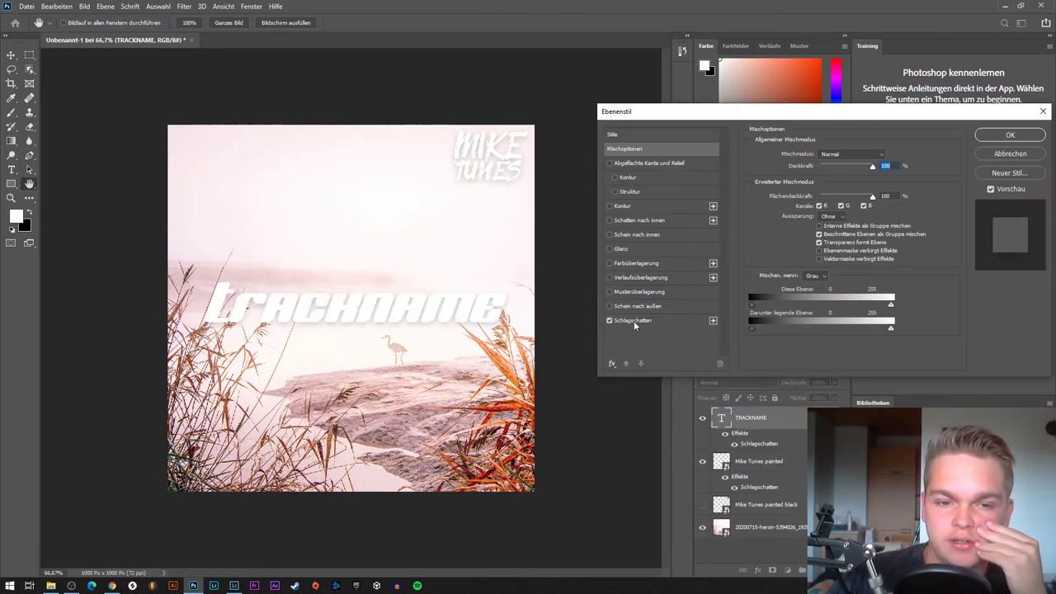
click(632, 320)
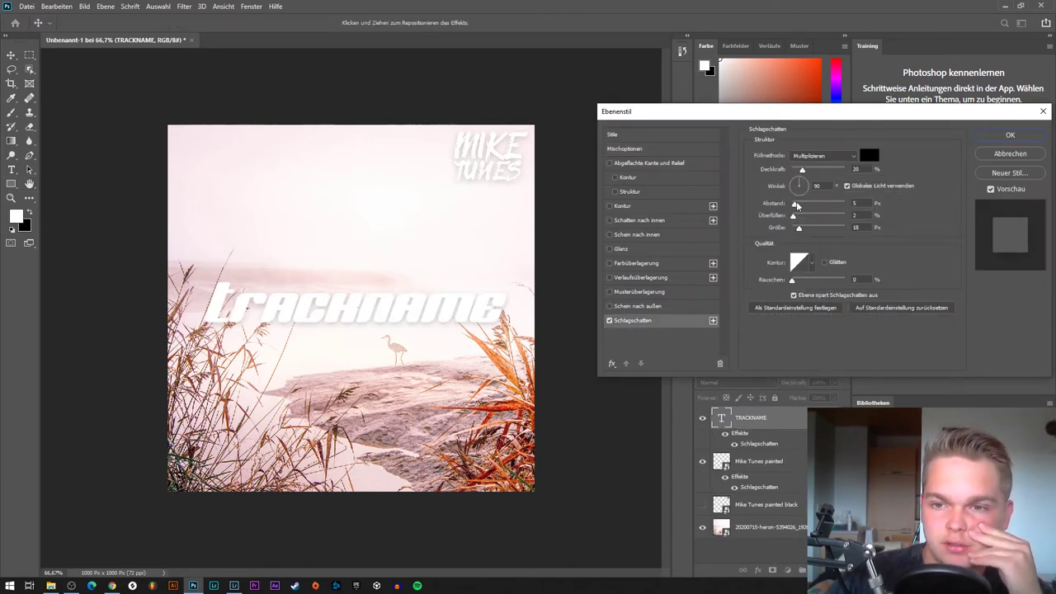
drag(803, 170, 814, 172)
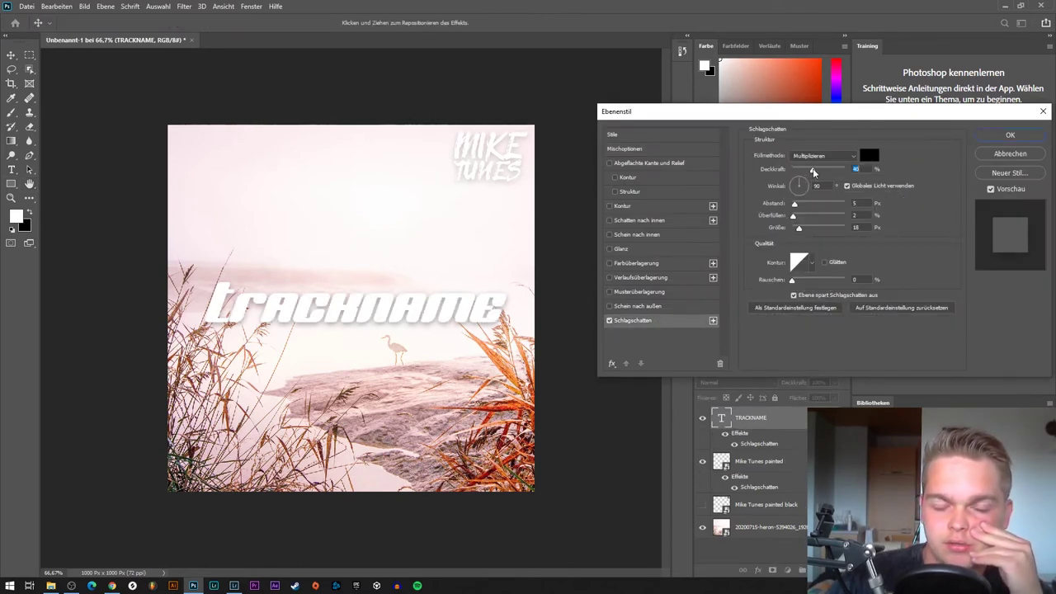
click(1010, 135)
Try out other fonts on the TRACKNAME title, including Induction and AcmeFont, and apply Autumn
drag(498, 310, 209, 307)
click(209, 307)
drag(505, 307, 130, 292)
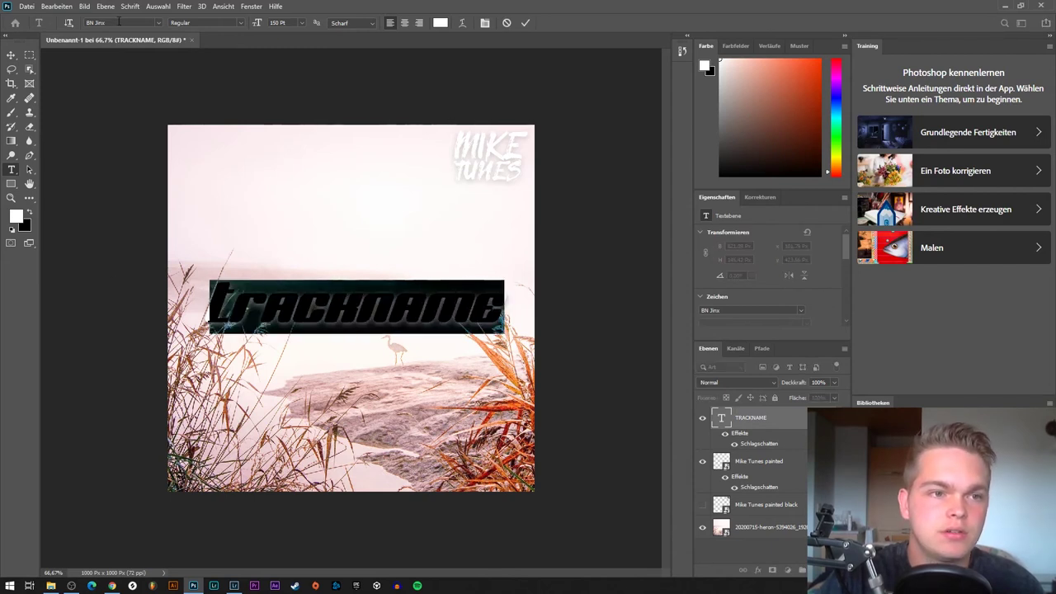
scroll(116, 22, down, 6)
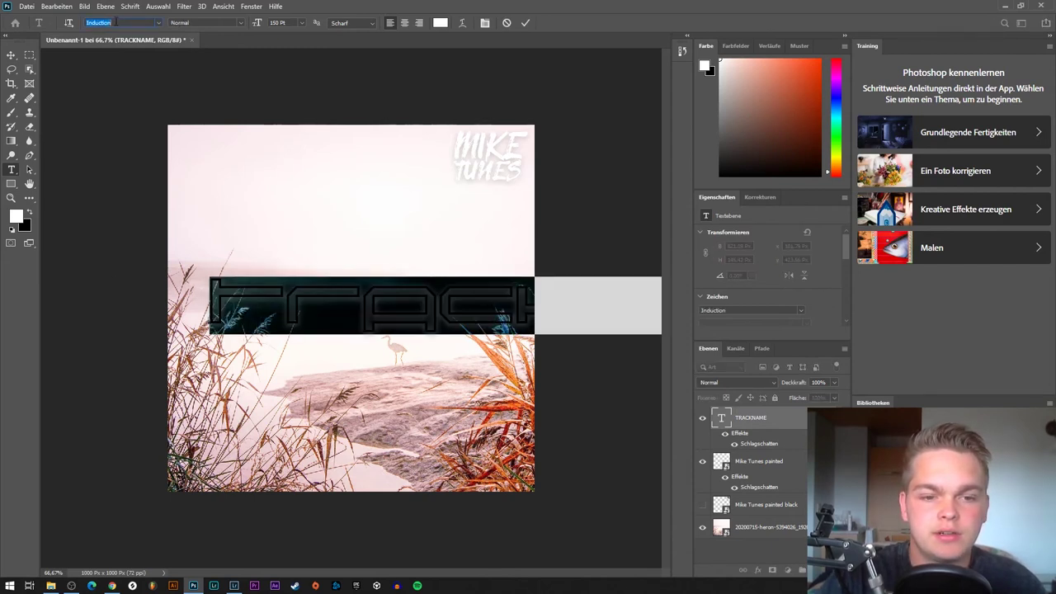
scroll(116, 23, down, 4)
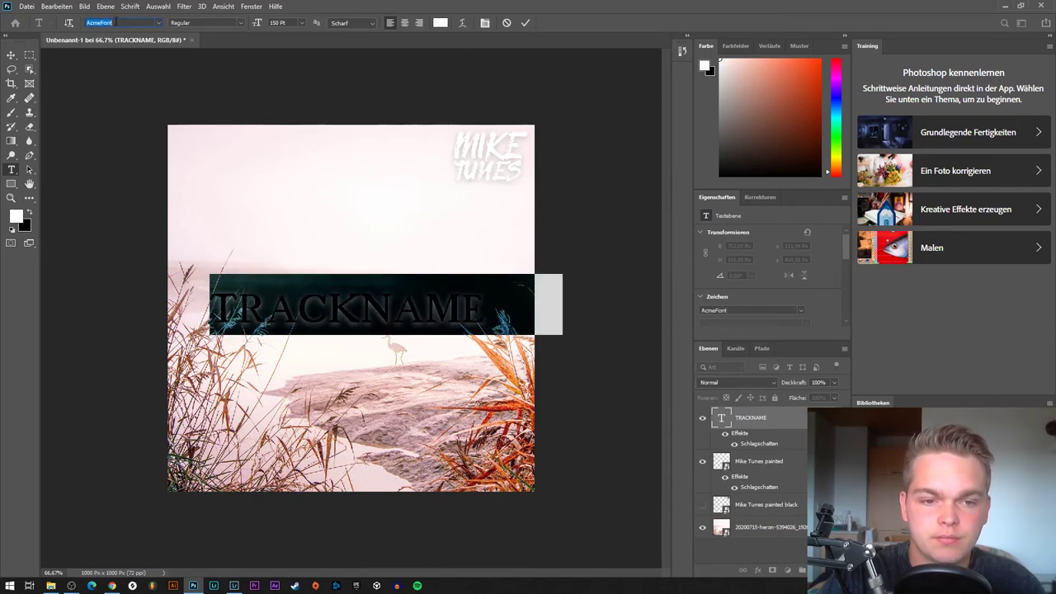
scroll(115, 22, down, 1)
click(158, 23)
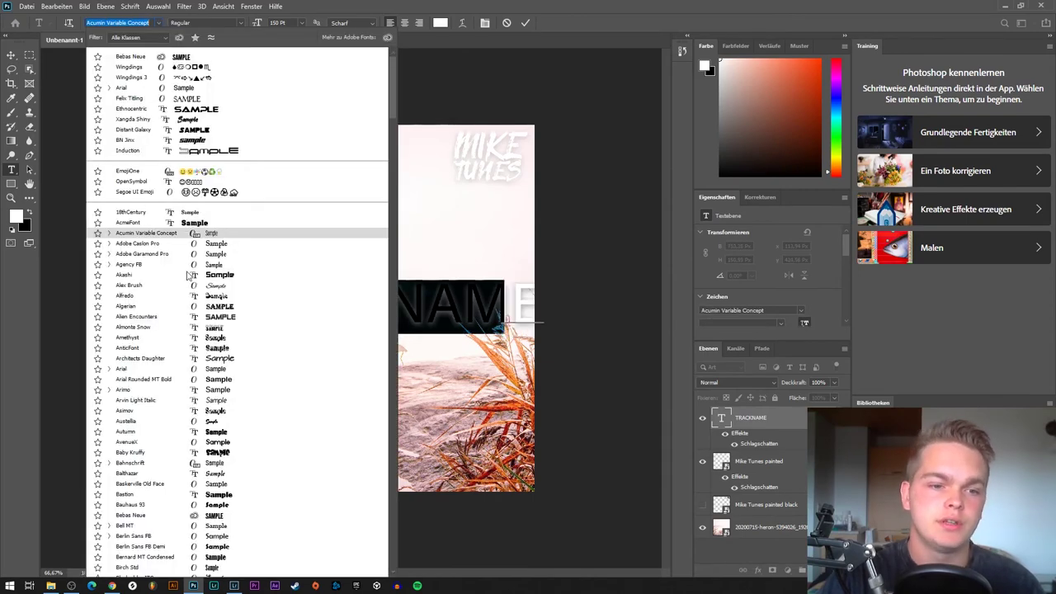
scroll(204, 277, down, 1)
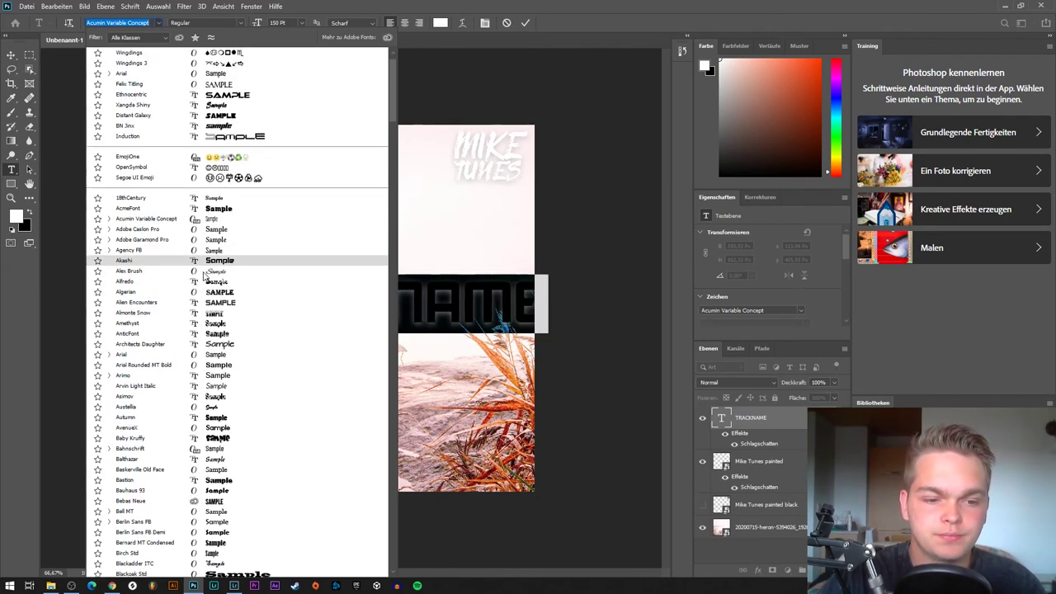
key(Escape)
text(Autumn)
key(Return)
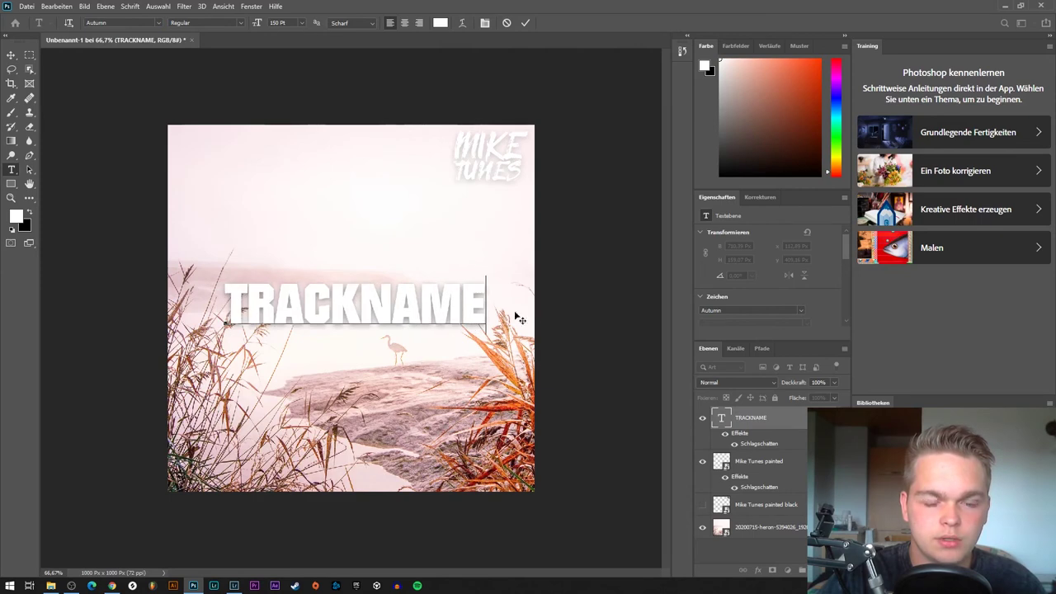
Change the font of the TRACKNAME title to Bebas Neue
drag(543, 318, 156, 283)
click(158, 22)
scroll(211, 429, down, 5)
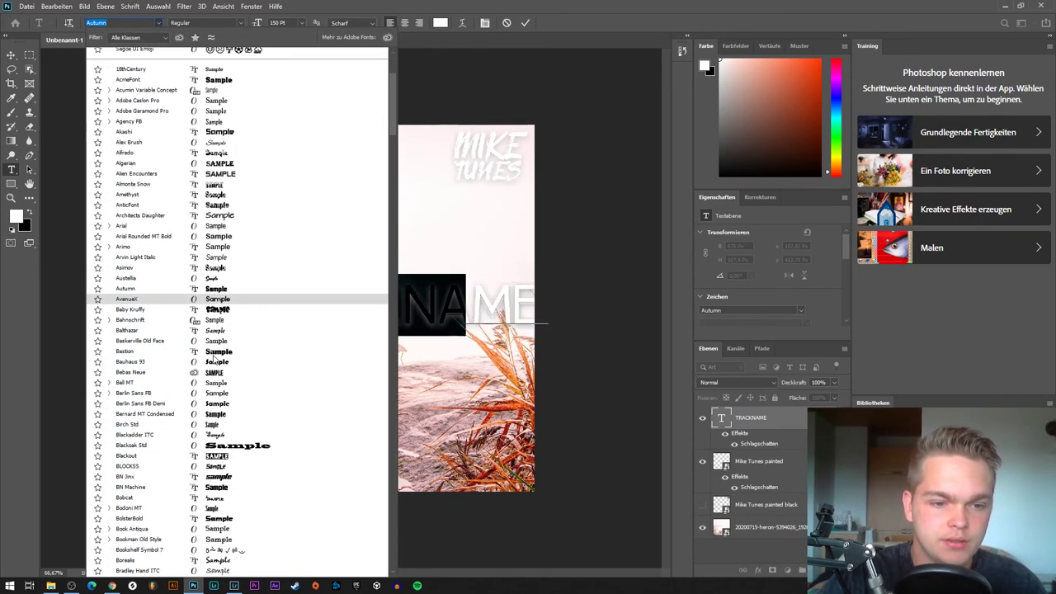
click(213, 374)
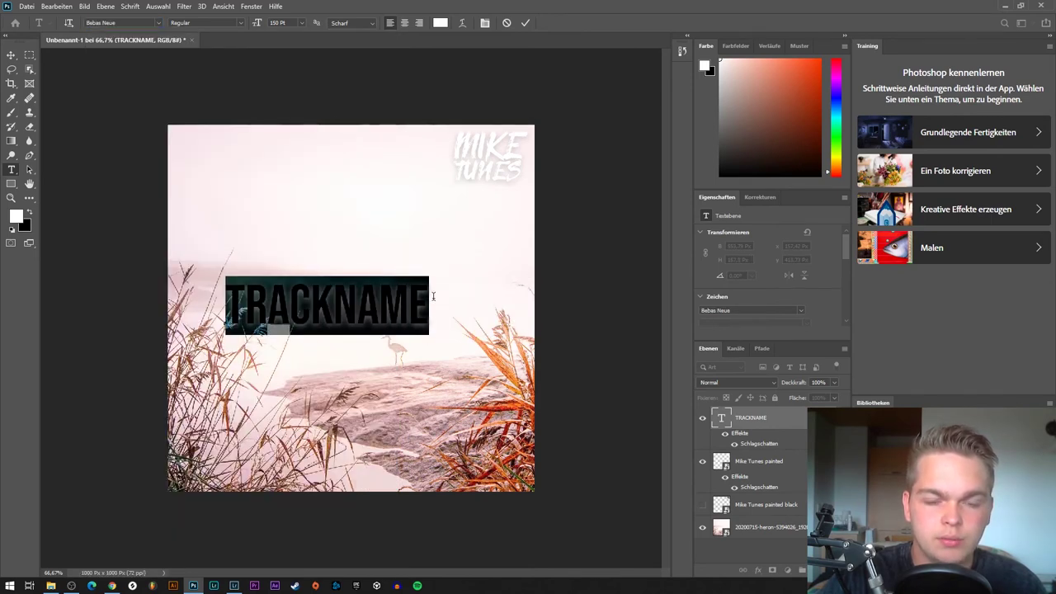
Commit the TRACKNAME text and centre it vertically and horizontally on the whole artwork, then clear the selection
click(469, 313)
drag(510, 319, 500, 323)
key(ctrl+Return)
key(ctrl+a)
click(106, 6)
mouse_move(189, 334)
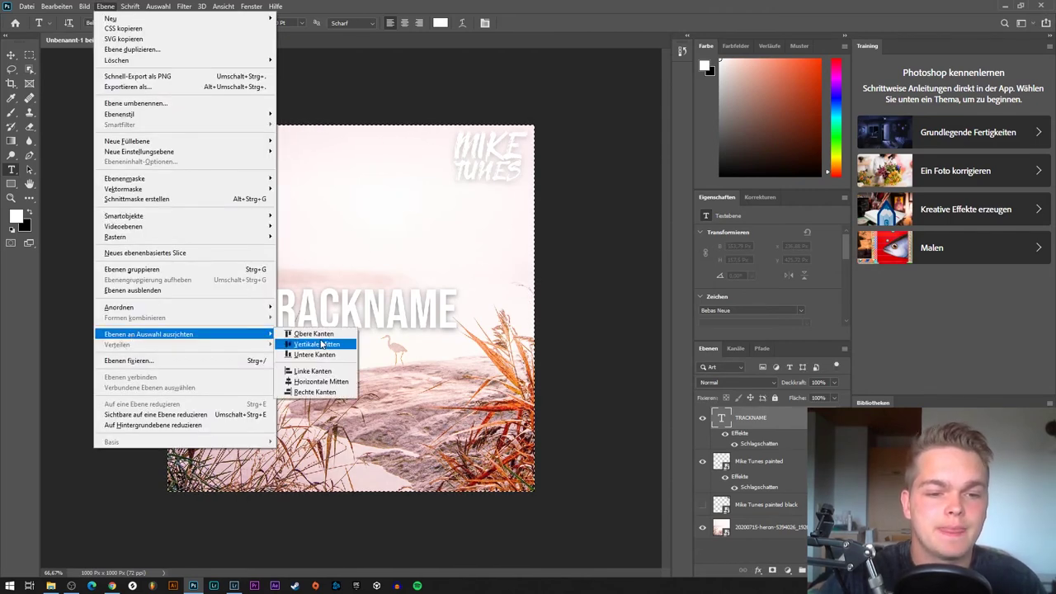
click(309, 343)
click(106, 6)
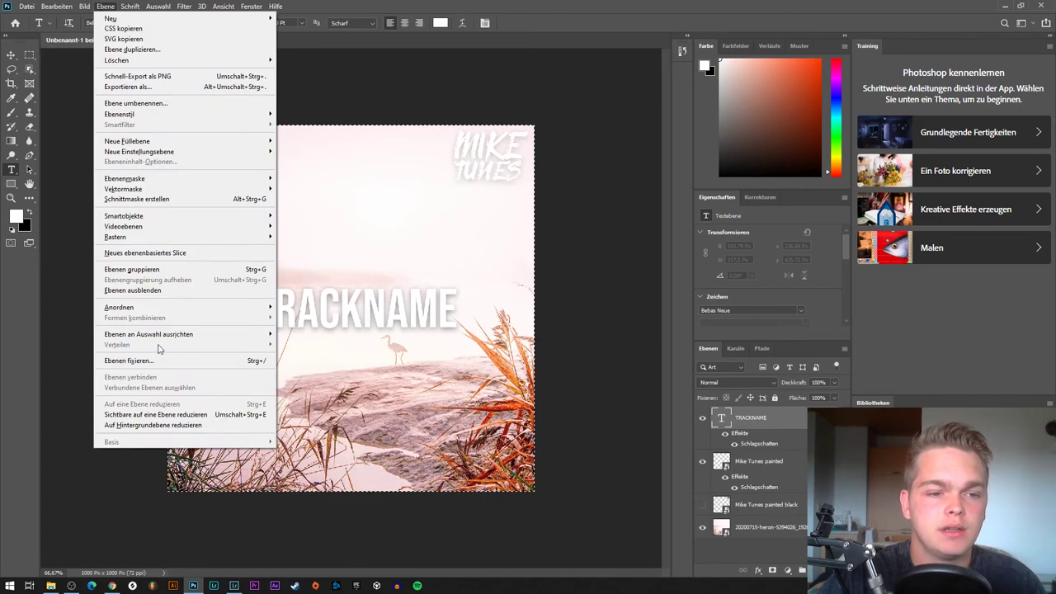
mouse_move(153, 338)
click(322, 381)
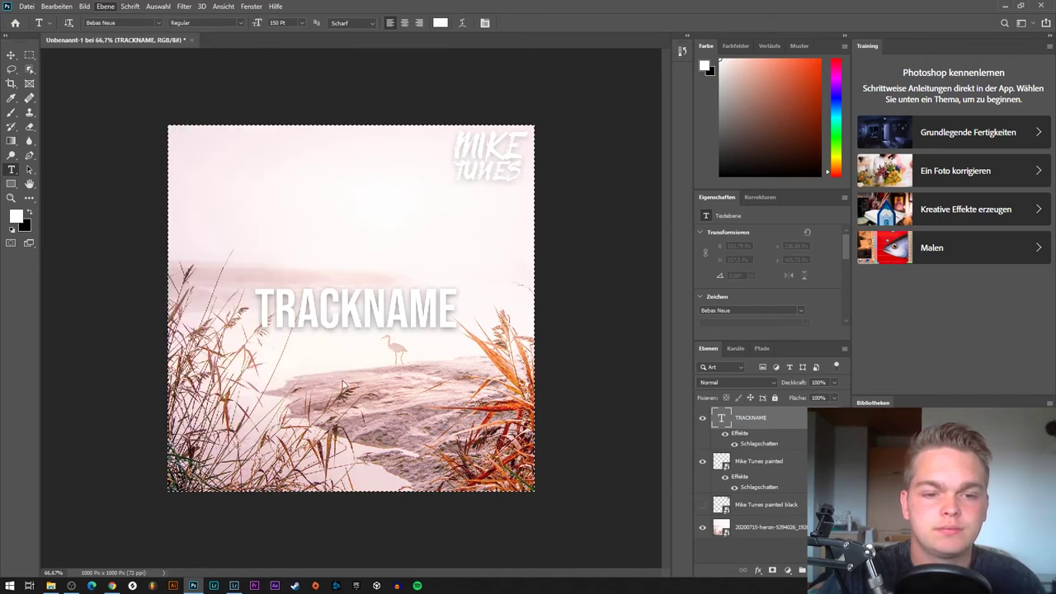
click(158, 6)
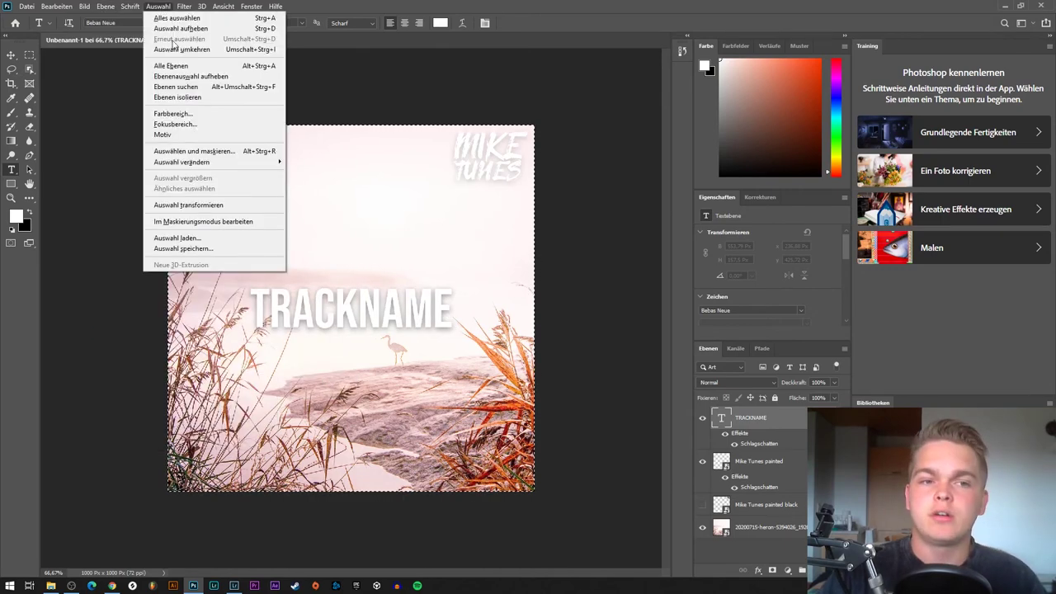
click(175, 31)
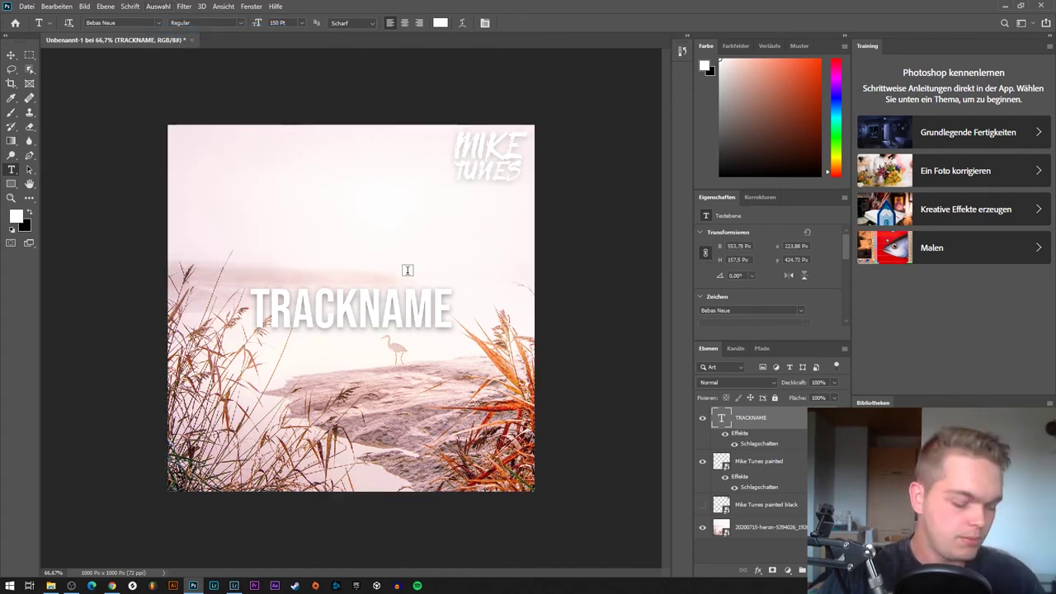
Replace the title text TRACKNAME with "LAKES" and shift it roughly to the middle of the artwork
scroll(338, 294, up, 1)
scroll(326, 295, up, 1)
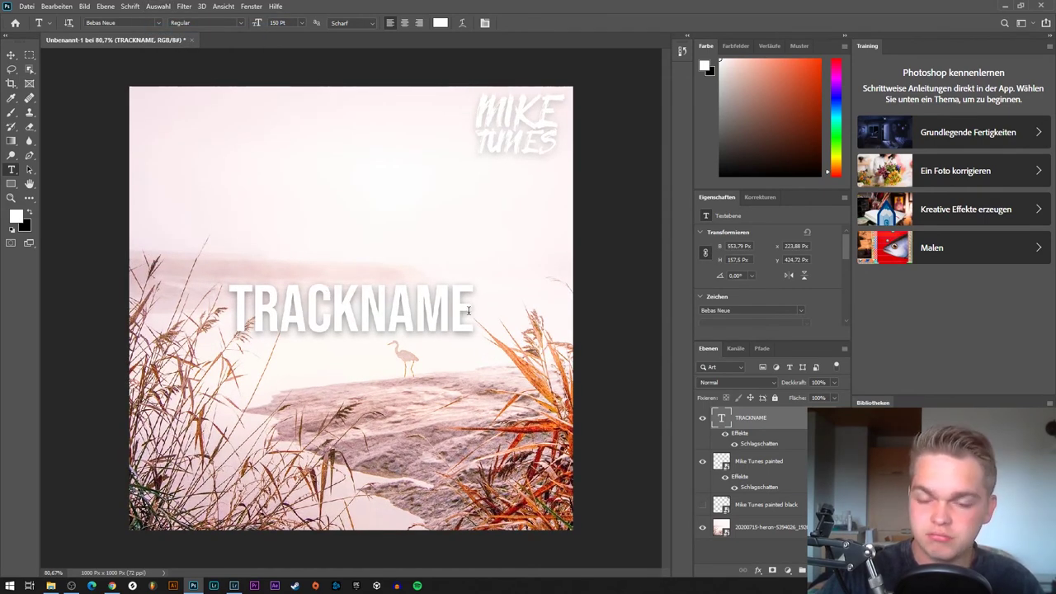
drag(467, 311, 225, 302)
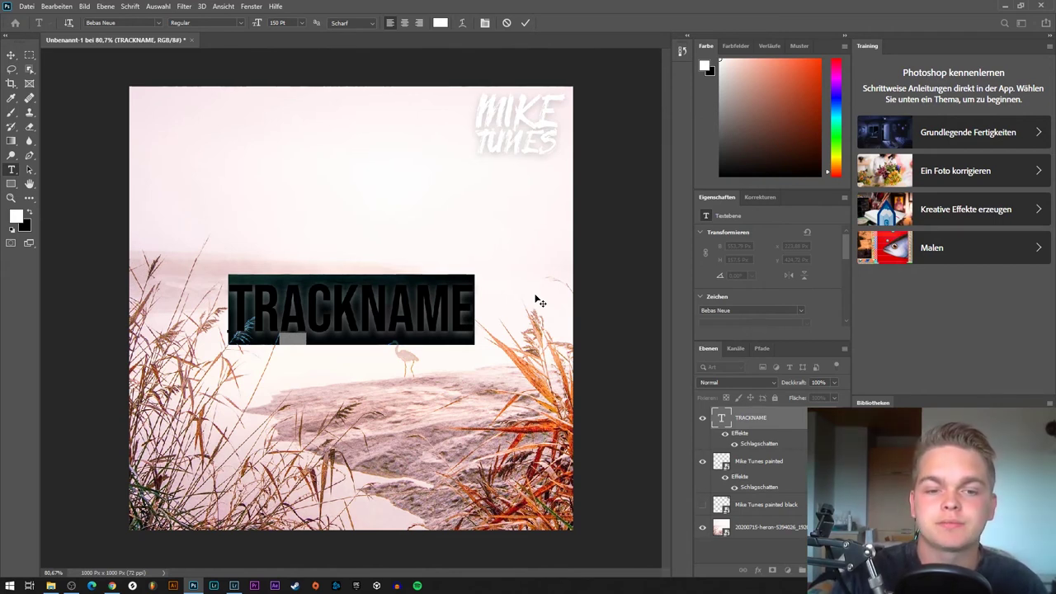
click(456, 320)
click(473, 317)
drag(472, 318, 233, 330)
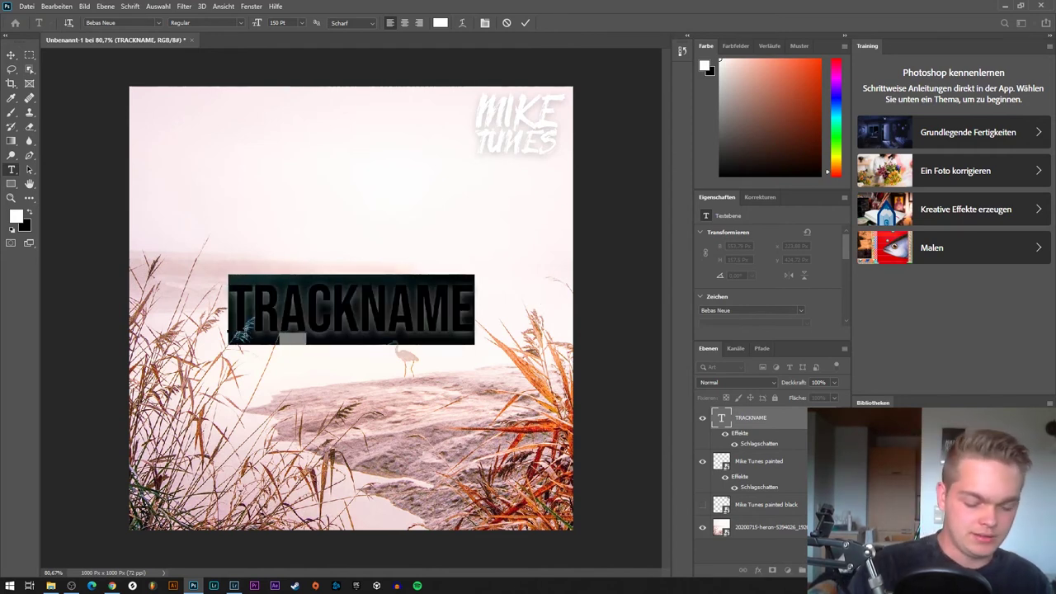
text(LAKES)
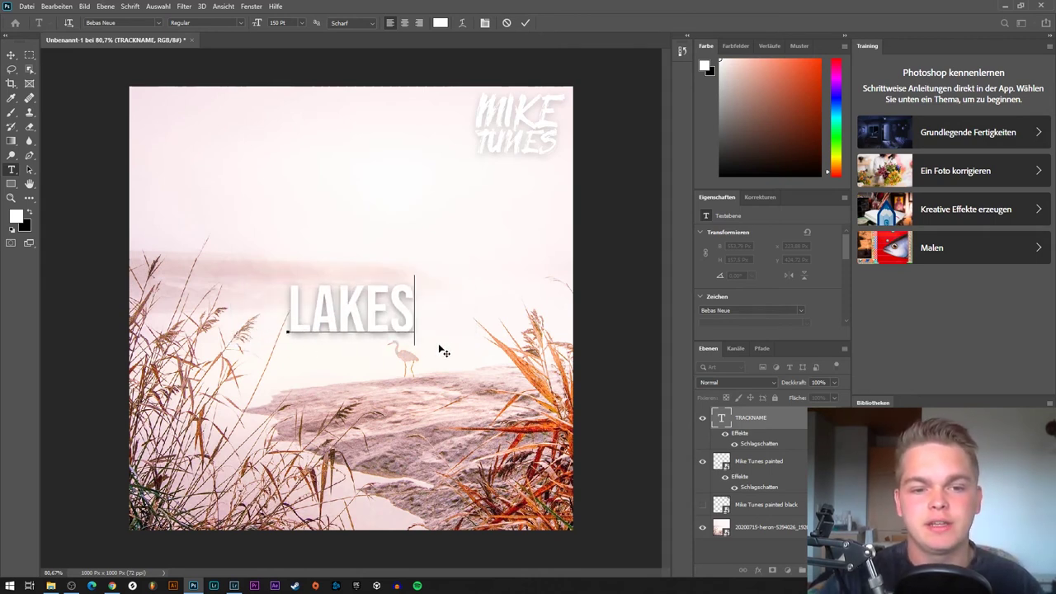
drag(443, 351, 453, 330)
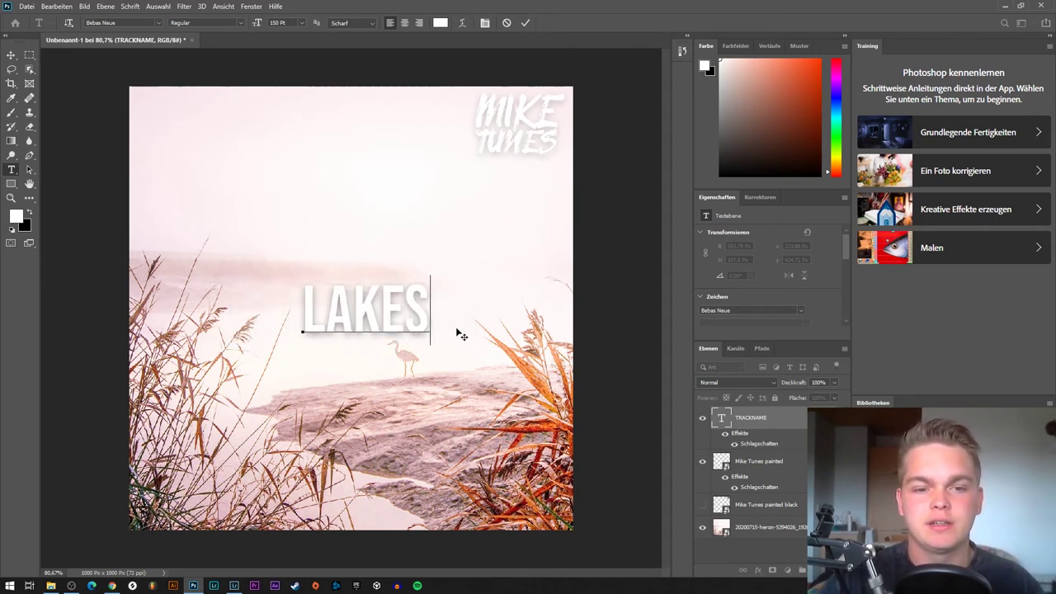
key(ctrl+Return)
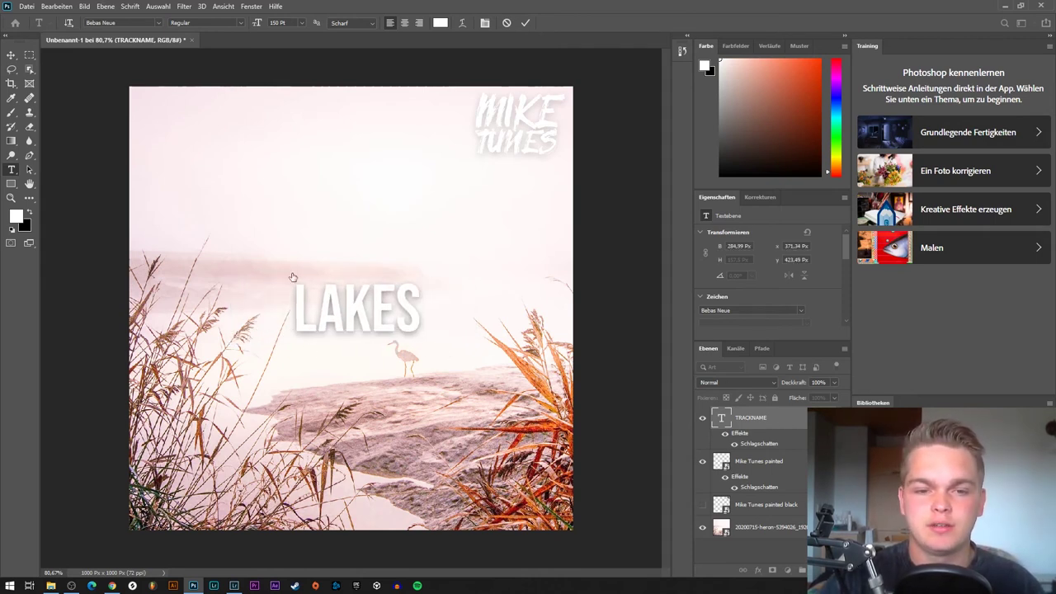
Align the LAKES title to the vertical and horizontal centre of the whole artwork and clear the selection
click(106, 6)
mouse_move(172, 334)
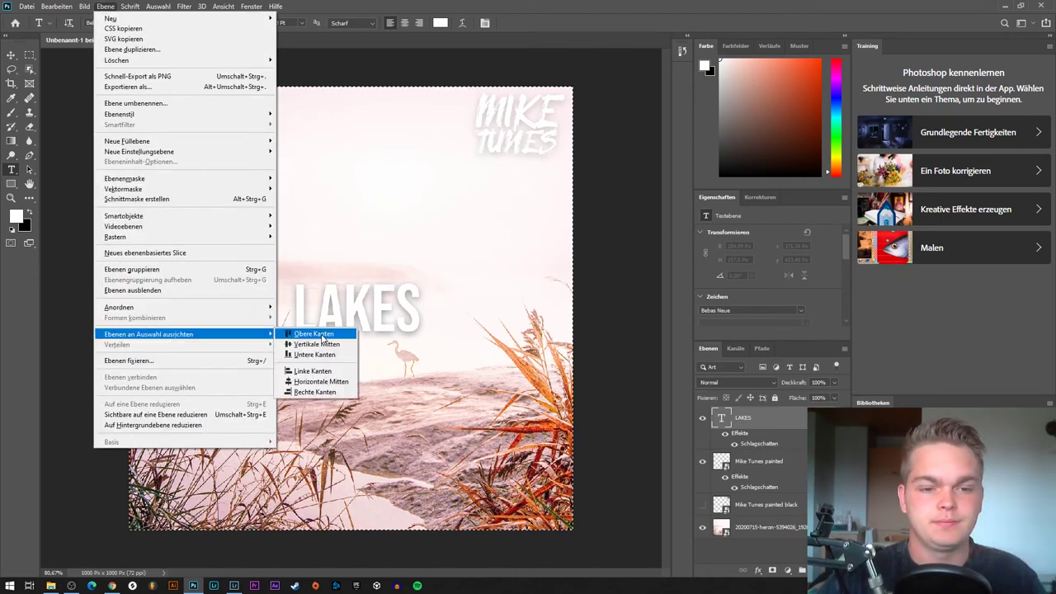
click(317, 344)
click(106, 7)
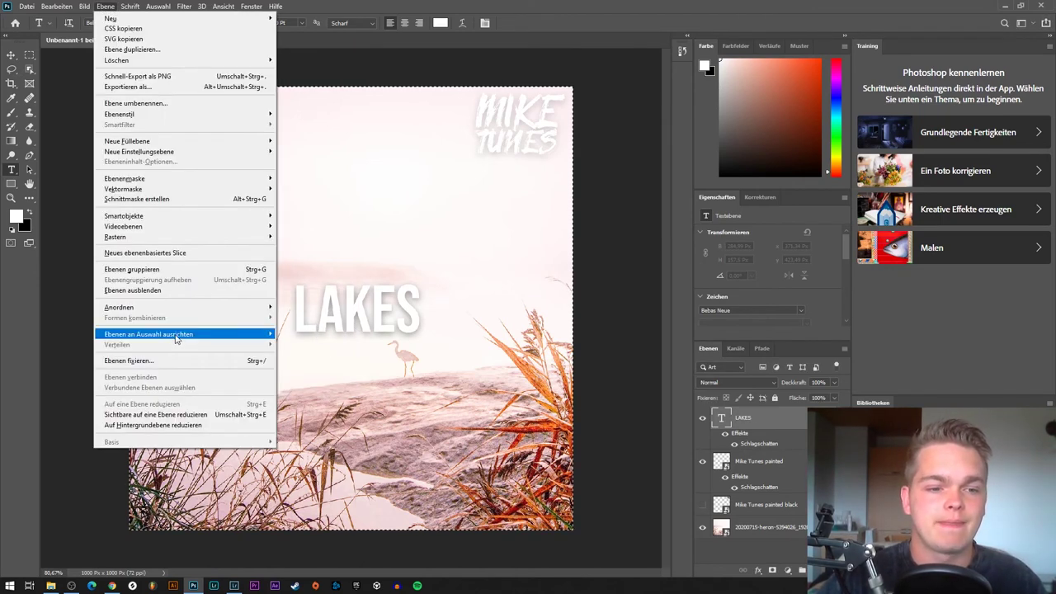
click(330, 380)
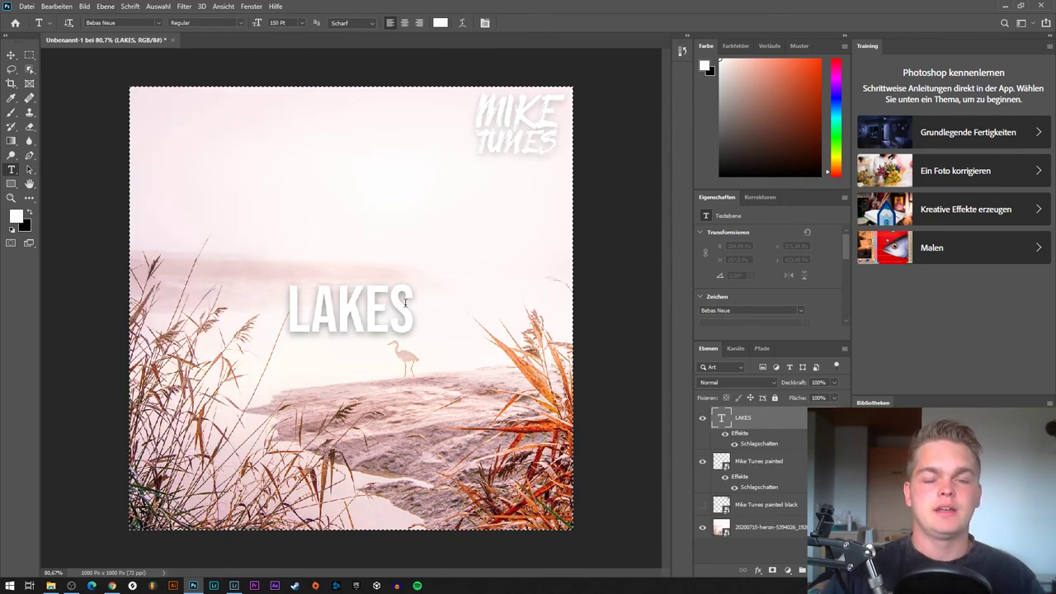
key(v)
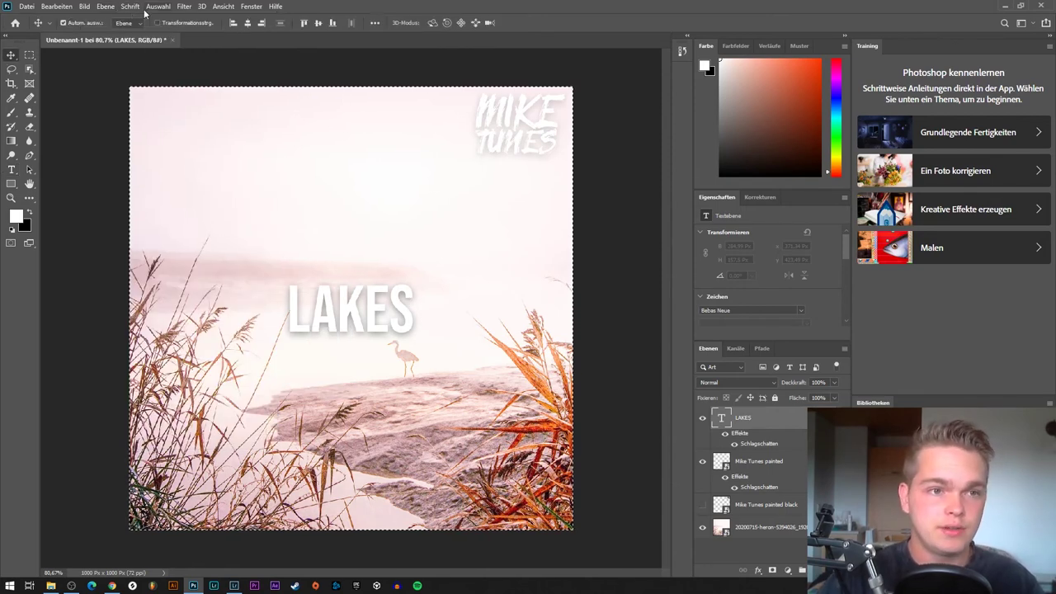
click(157, 6)
click(170, 30)
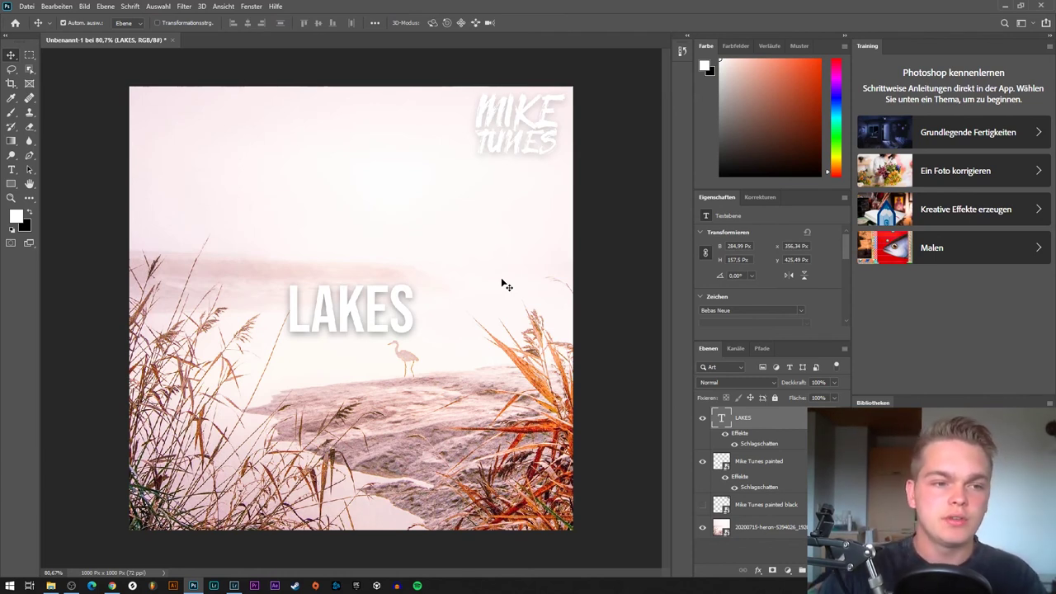
Add a white underline bar about 279 × 20 px directly beneath LAKES by painting a rectangular selection on a new layer
click(29, 55)
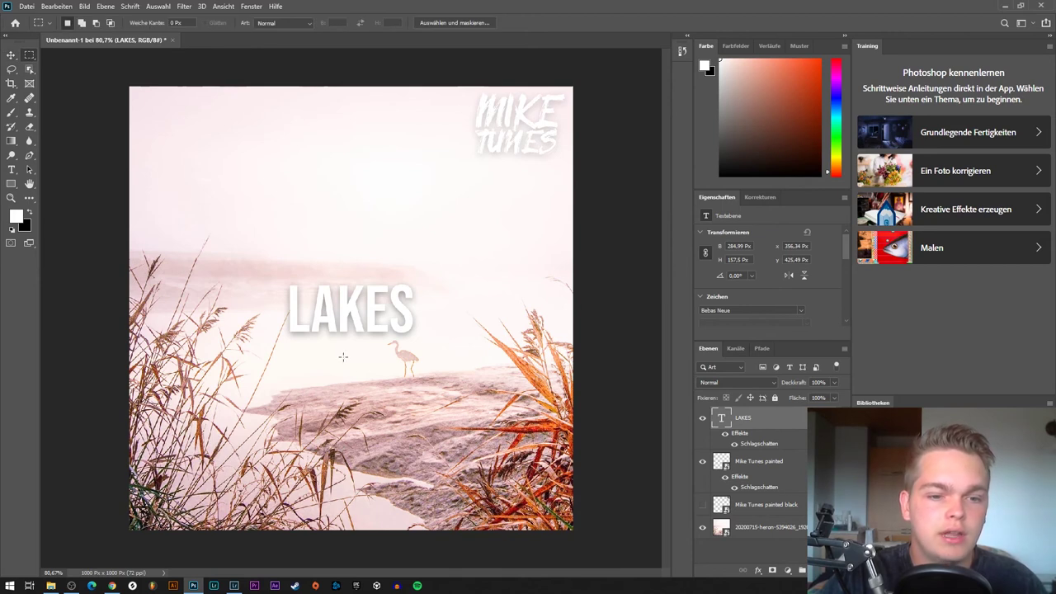
drag(291, 337, 416, 346)
click(106, 6)
mouse_move(110, 17)
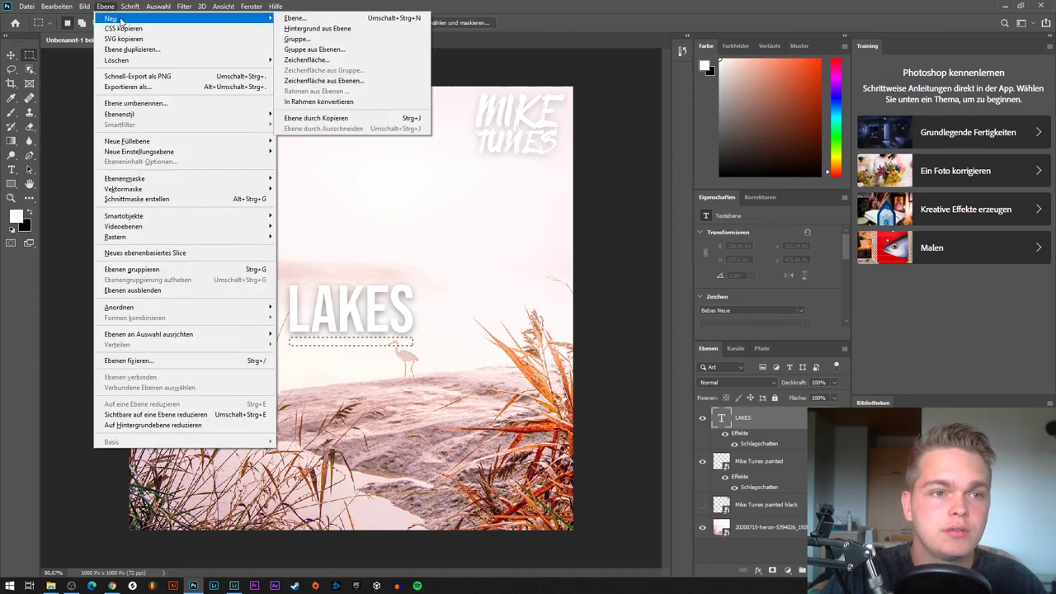
click(343, 18)
click(662, 169)
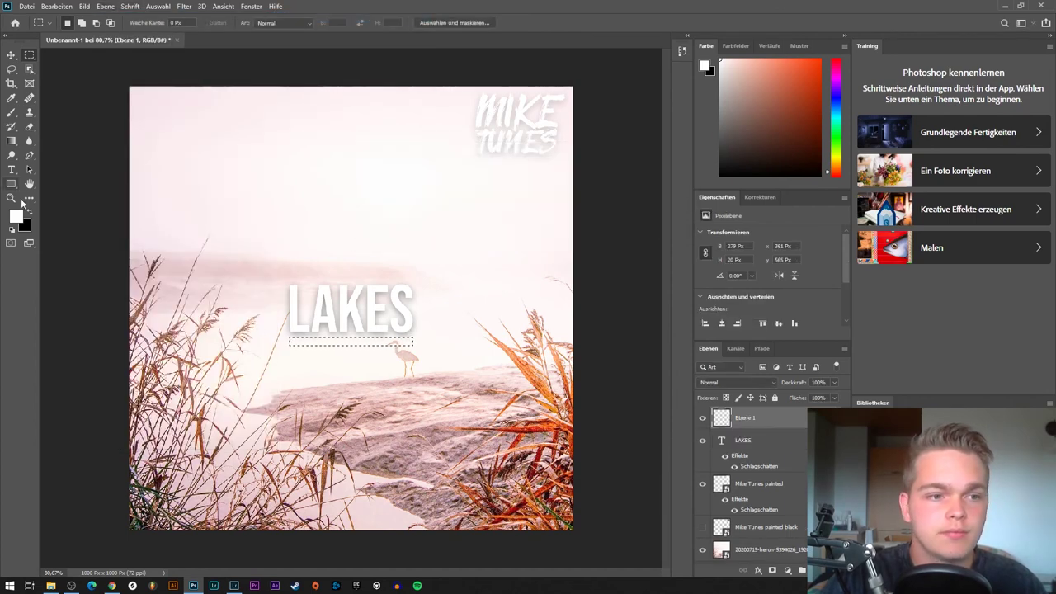
click(12, 113)
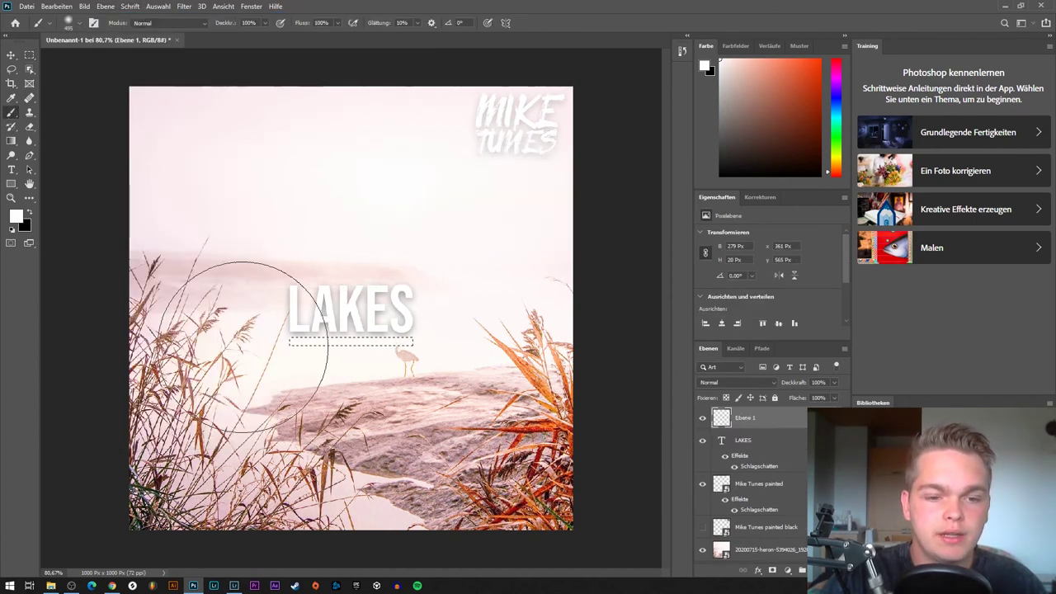
click(29, 55)
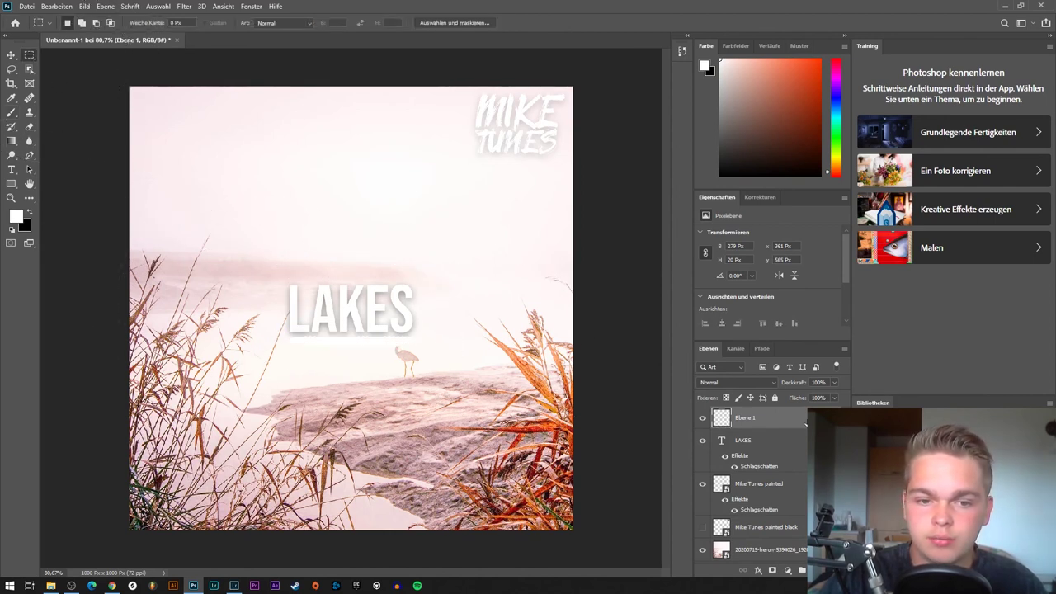
Give the white bar beneath LAKES a drop shadow (Schlagschatten) with 40 % opacity
double_click(775, 417)
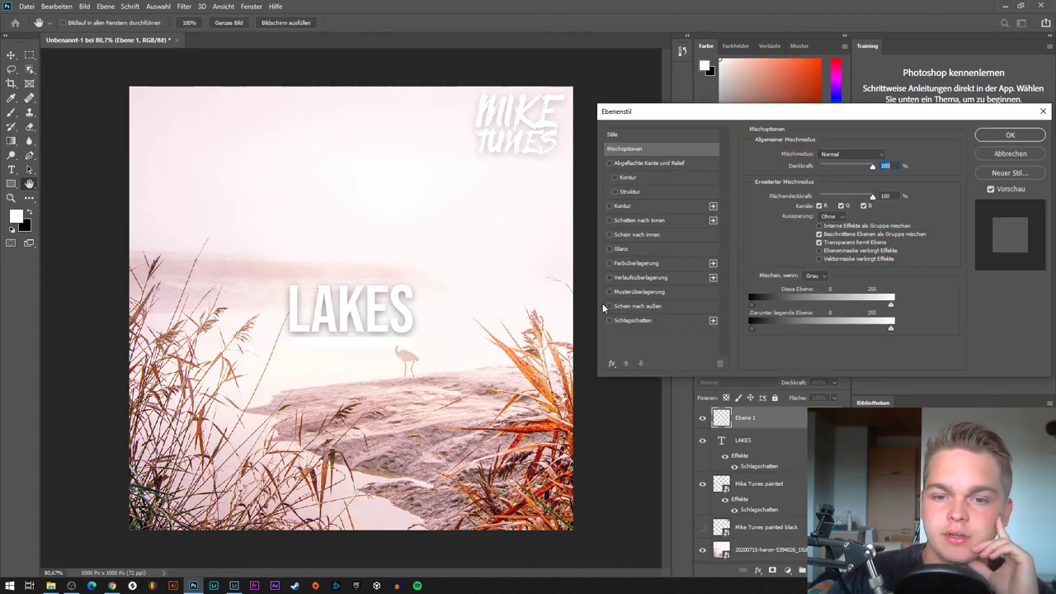
click(611, 321)
click(646, 324)
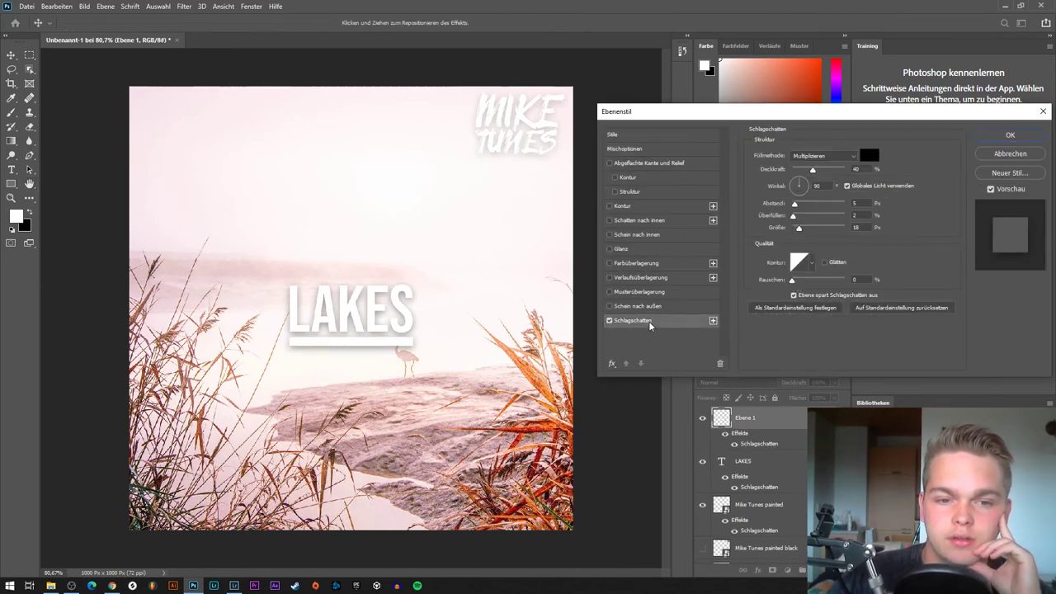
click(989, 136)
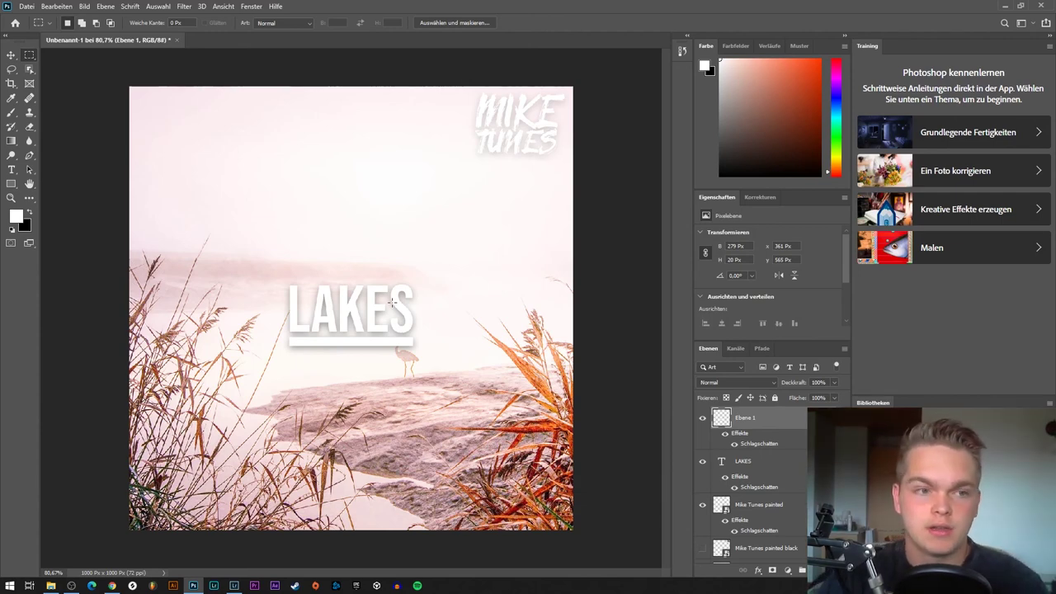
click(9, 55)
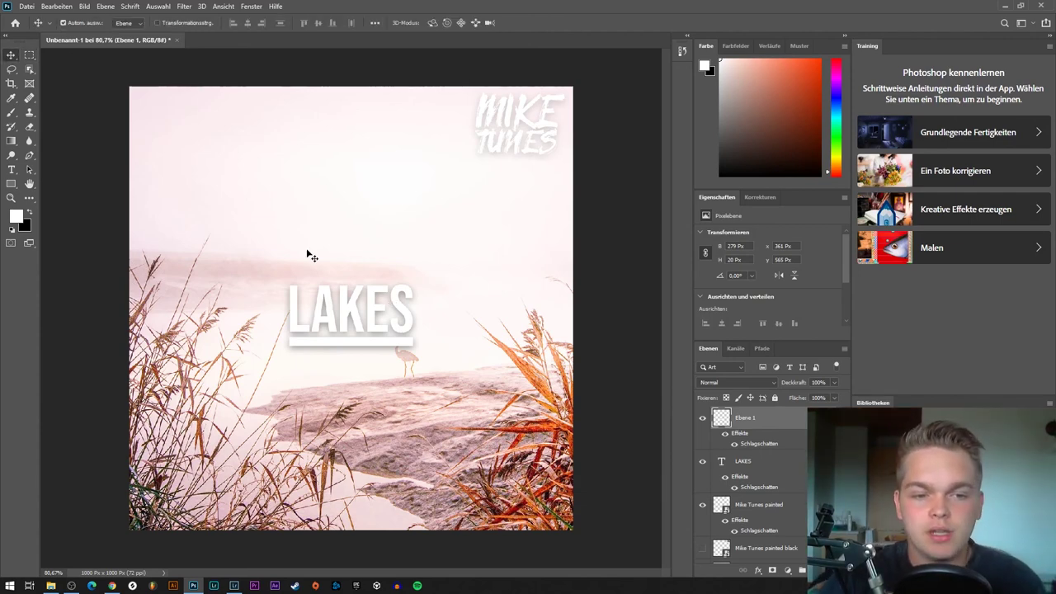
scroll(308, 253, down, 5)
scroll(313, 294, up, 5)
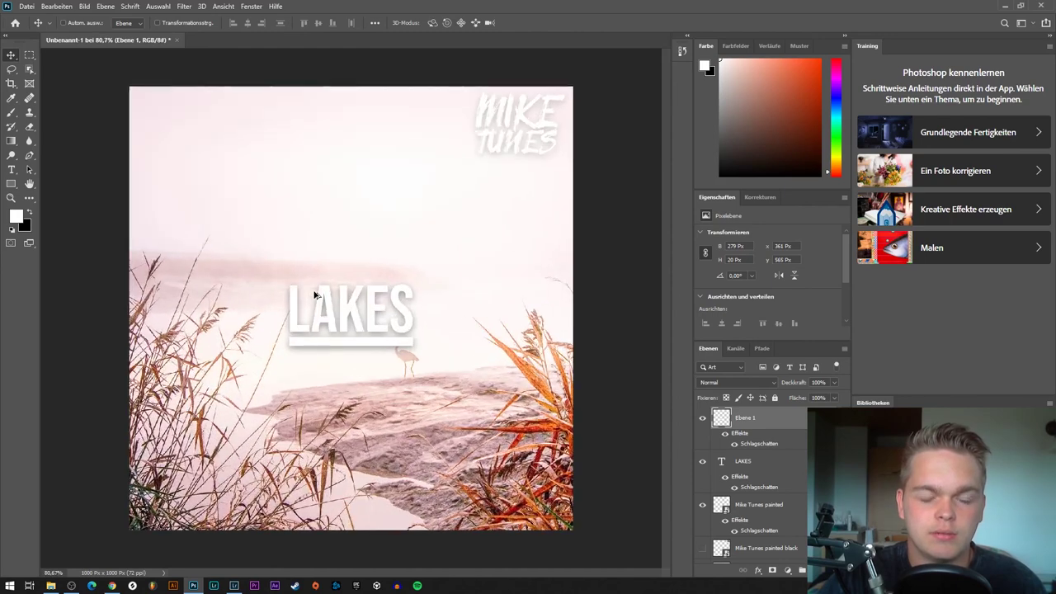
scroll(314, 295, down, 2)
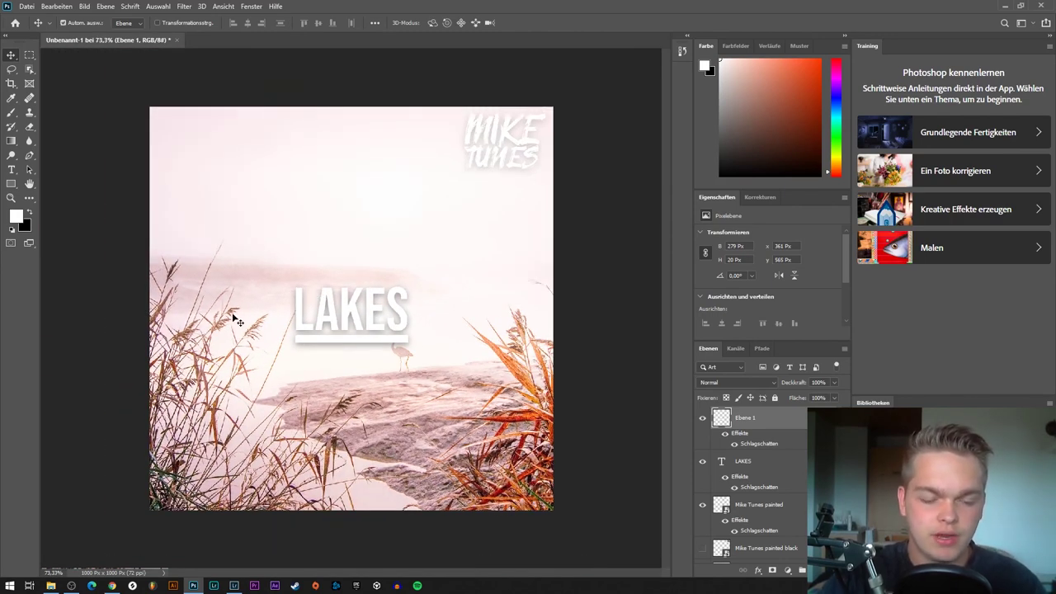
Place the black square outline image 1000px-Square_-_black_simple.svg.png centred on the artwork at 616 × 616 px
drag(74, 574, 352, 246)
key(Return)
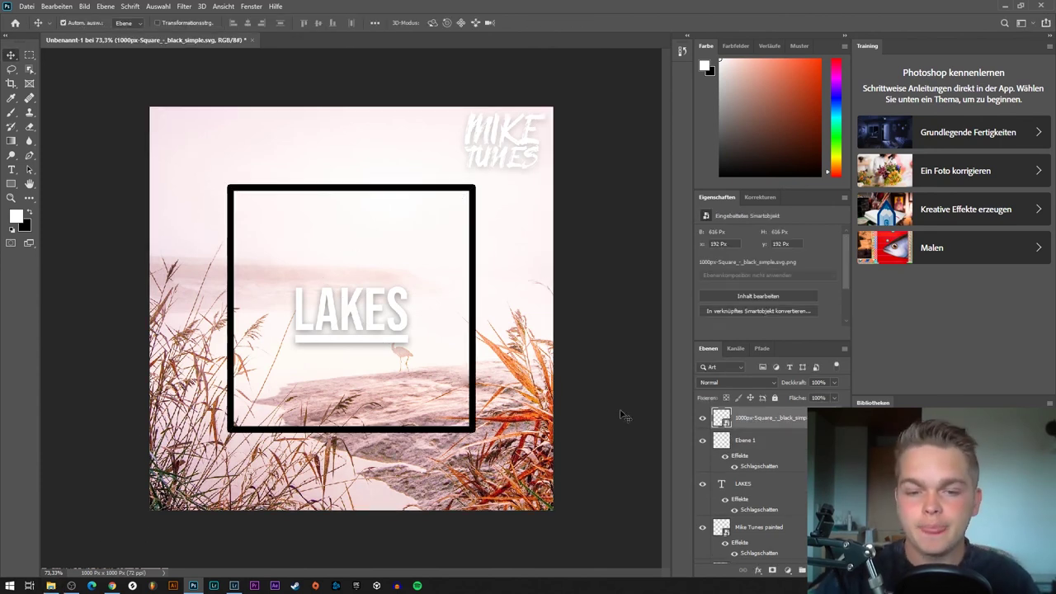
Give the square frame layer a white colour overlay (Farbüberlagerung) and a drop shadow (Schlagschatten) with 17 % opacity
double_click(511, 153)
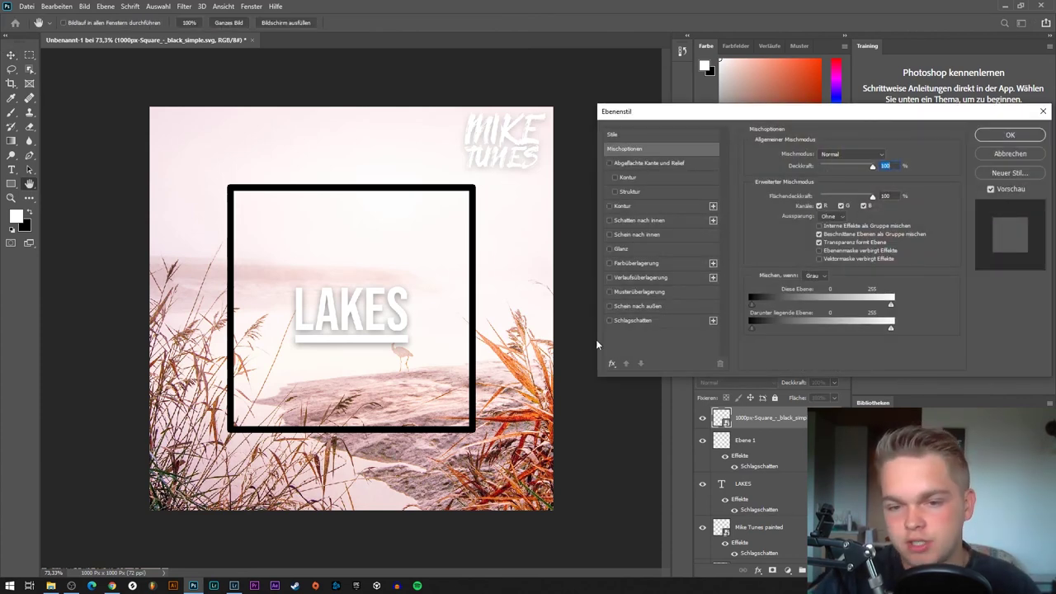
click(609, 321)
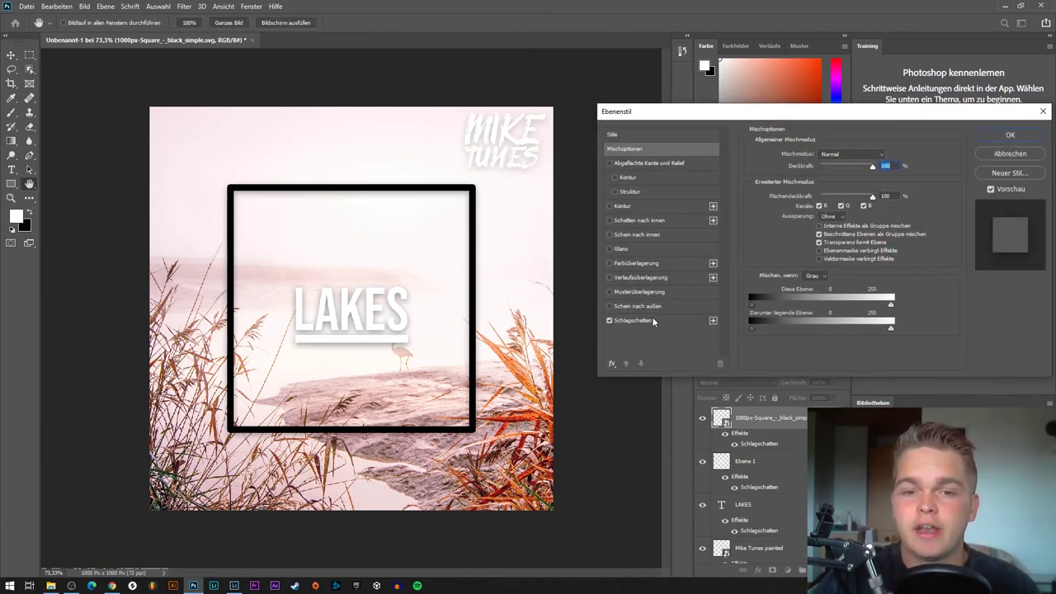
click(652, 318)
click(610, 263)
click(651, 262)
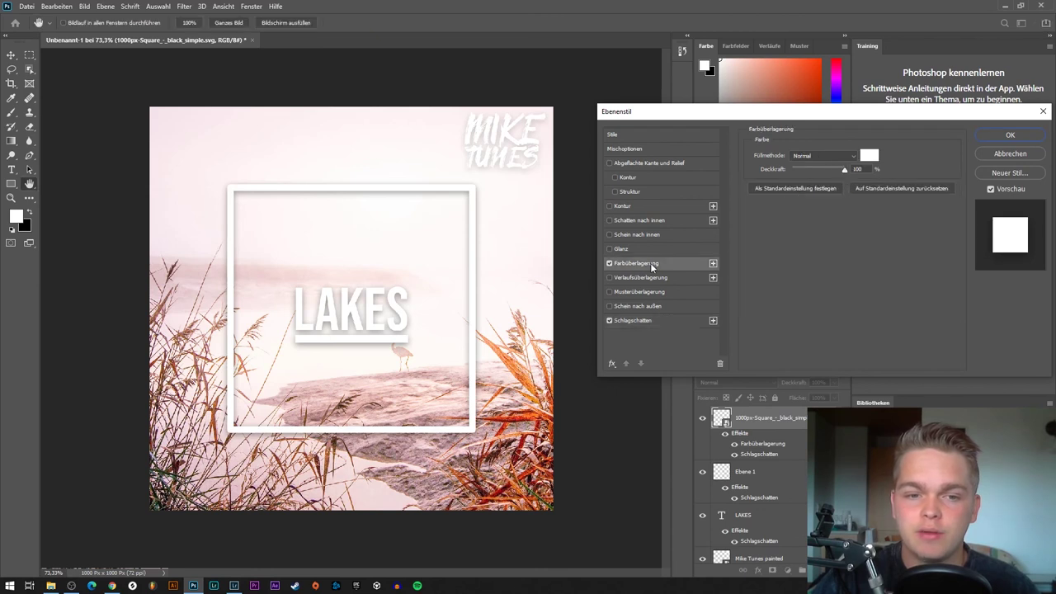
click(648, 319)
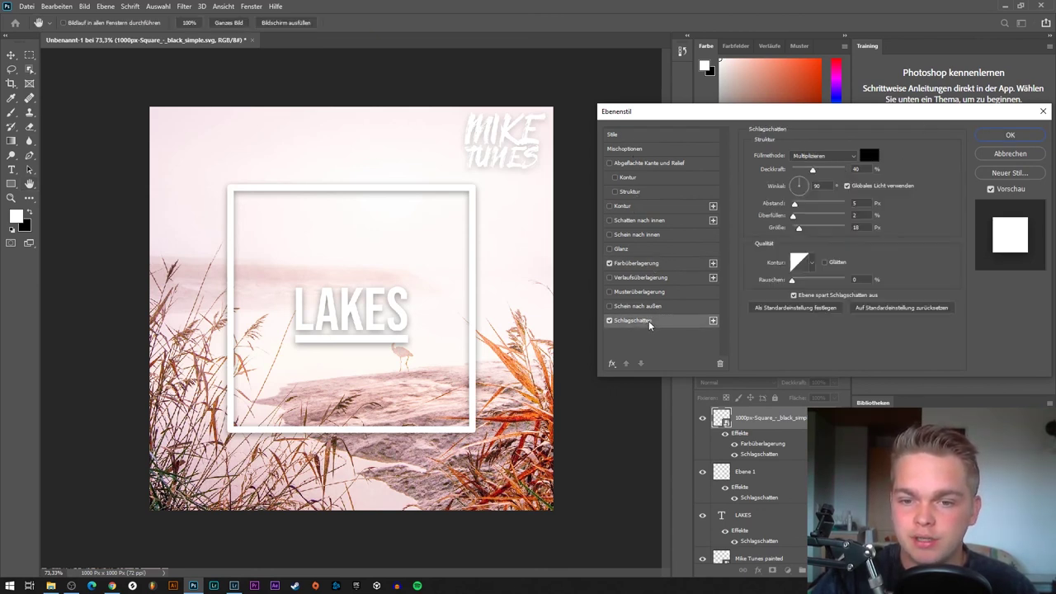
drag(808, 173, 801, 177)
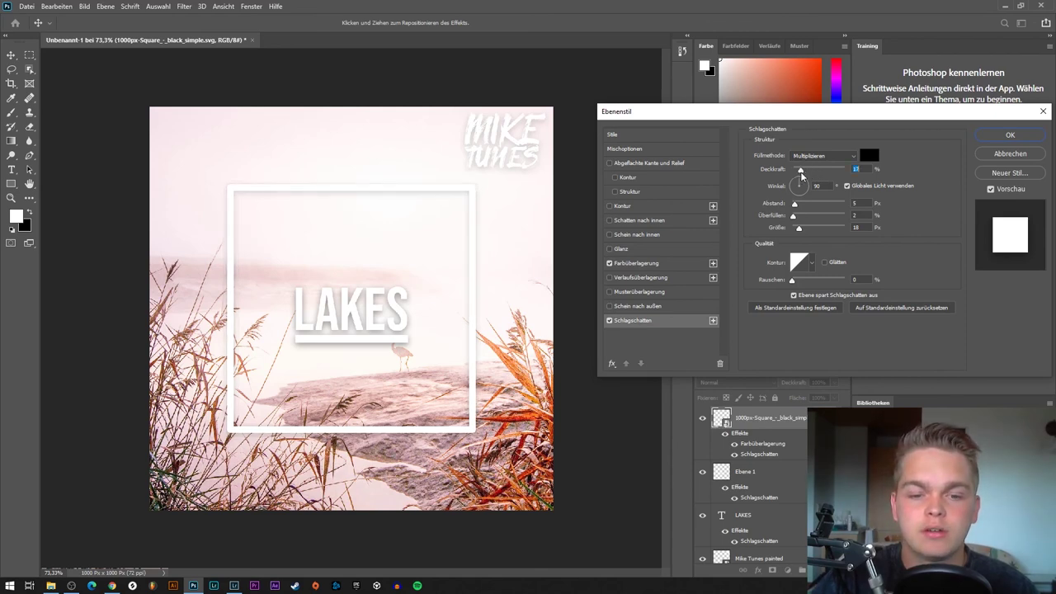
click(1010, 135)
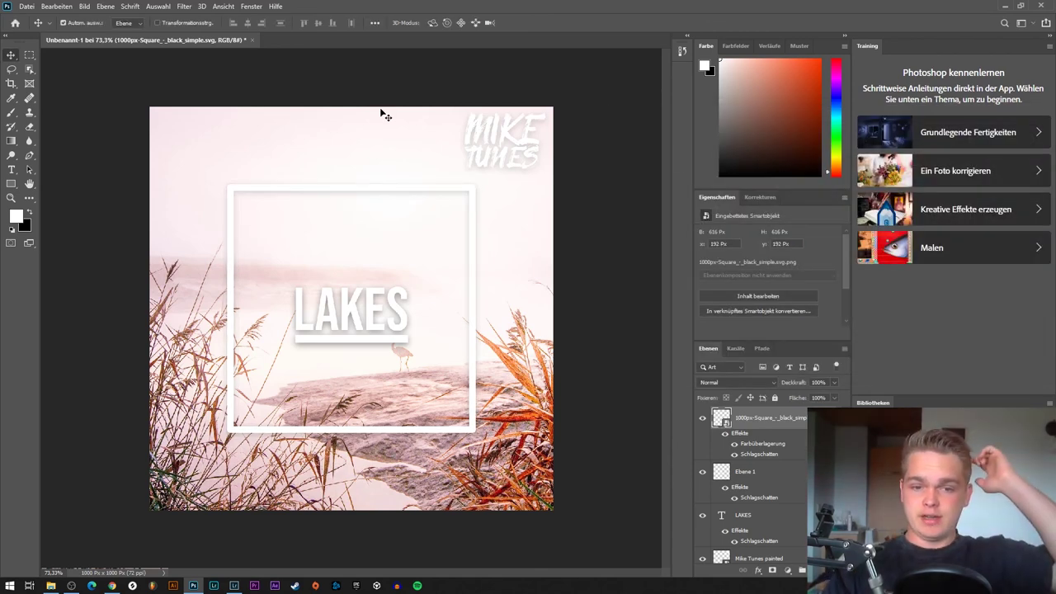